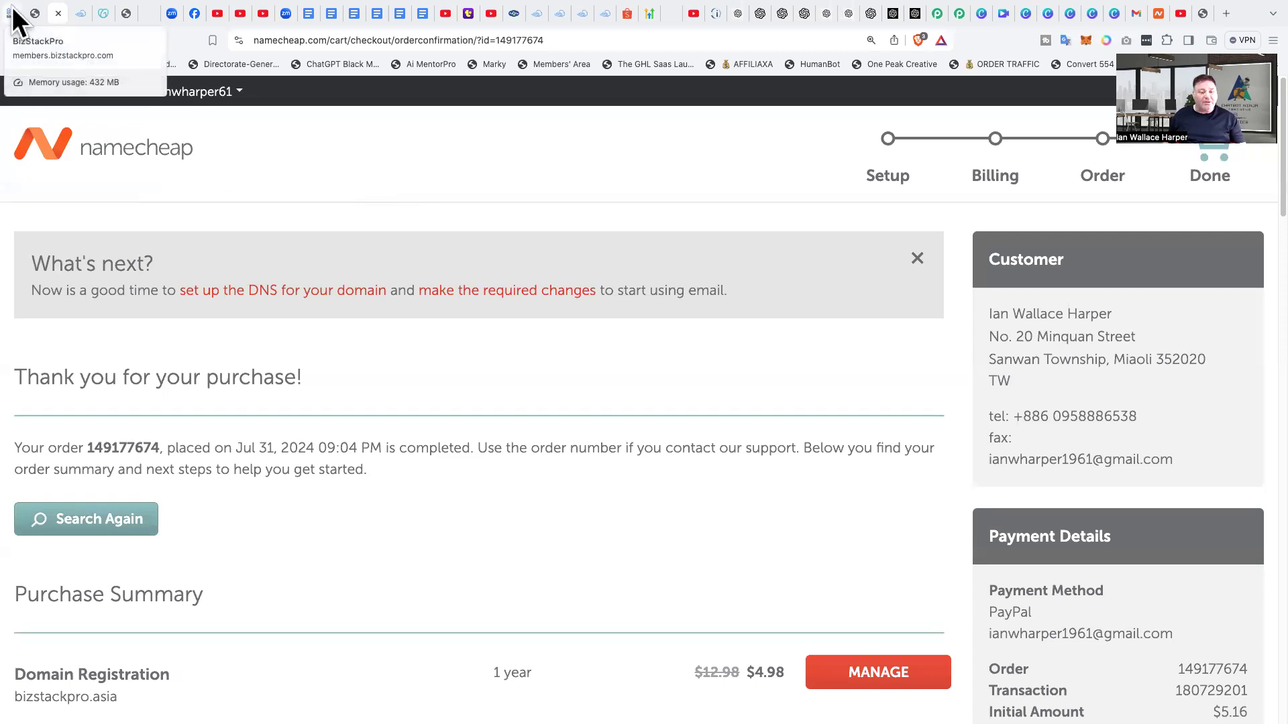
Step: Review the order's purchase summary and open the management page for the bizstackpro.asia domain registration
scroll(570, 236, "down", 8)
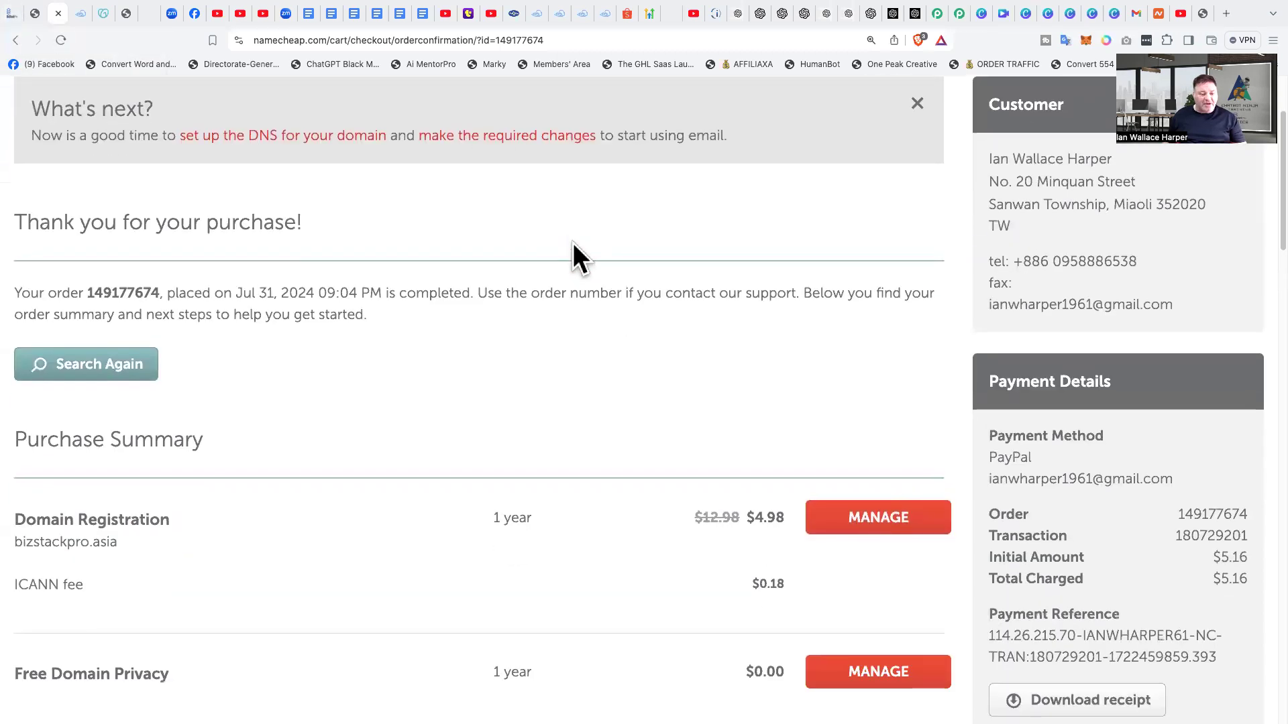
scroll(573, 243, "up", 8)
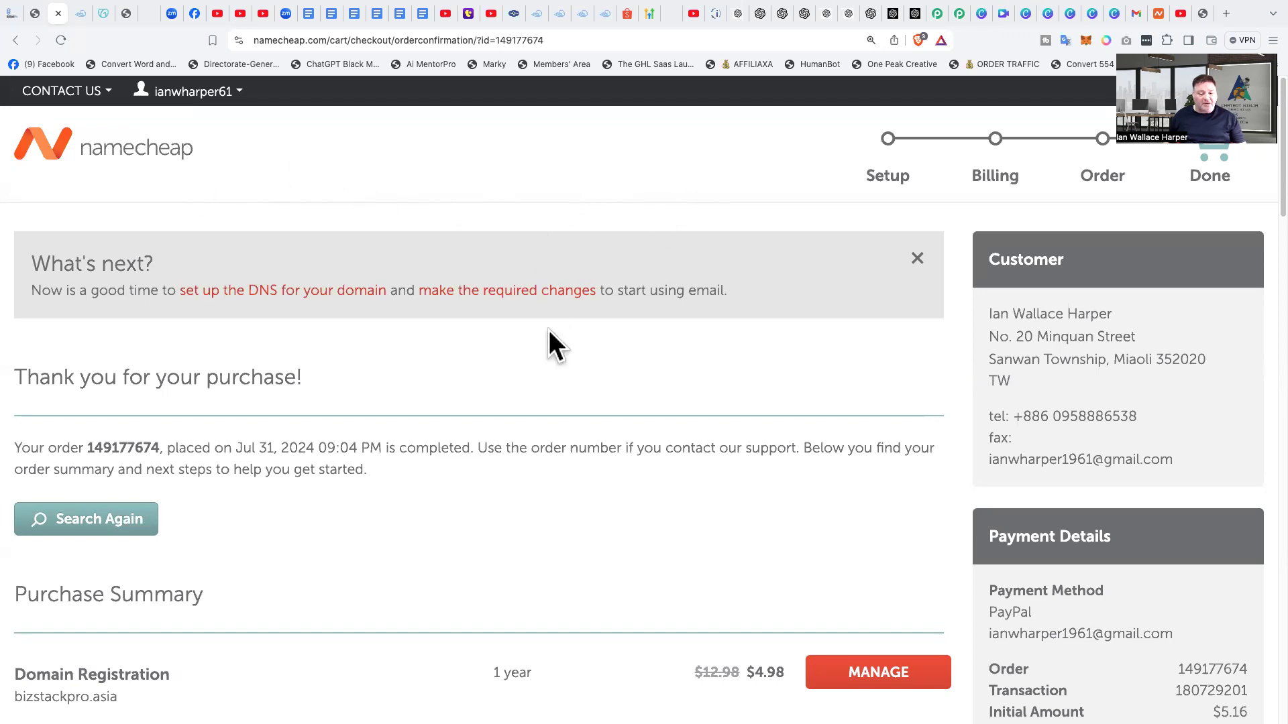
scroll(618, 297, "down", 3)
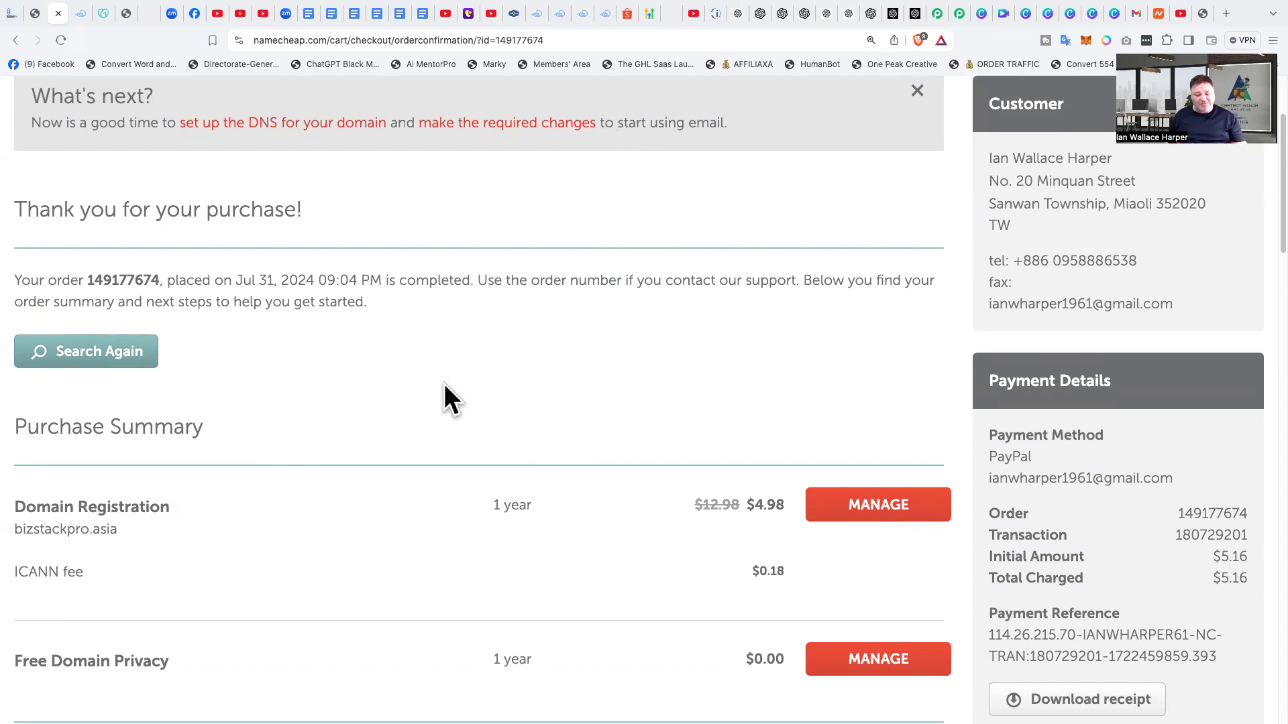
left_click(880, 516)
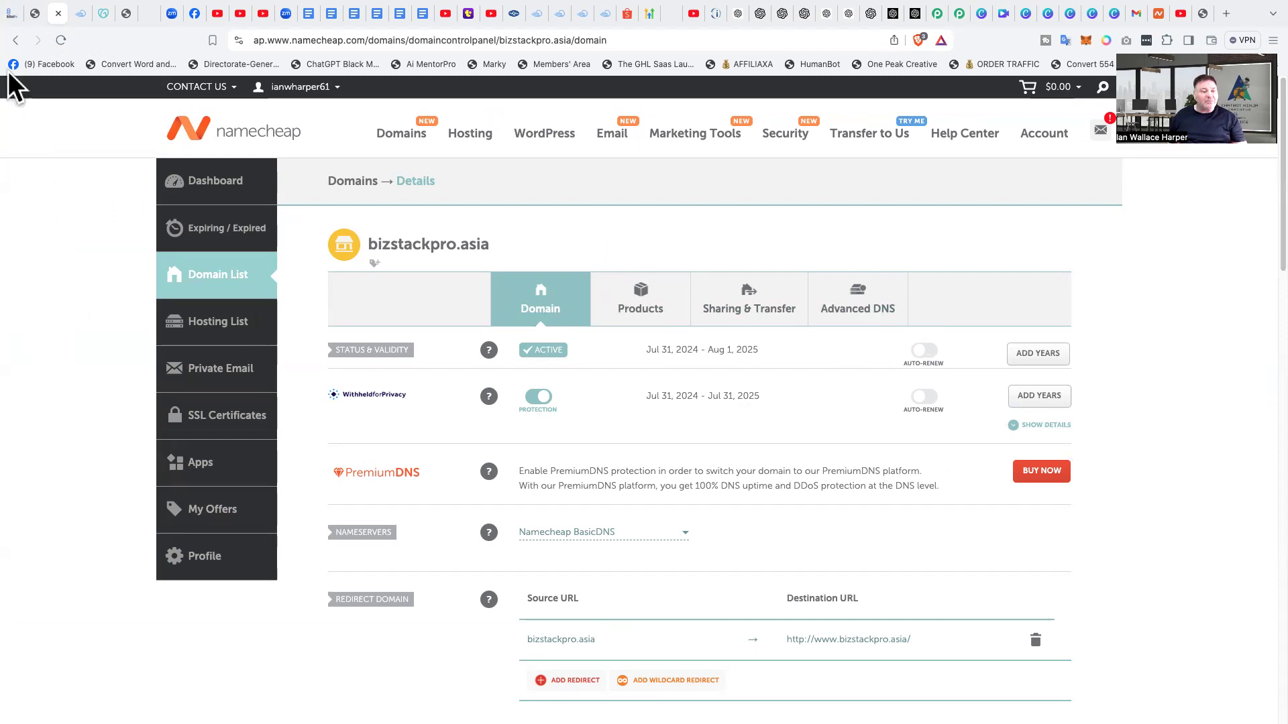
Step: Switch to BizStackPro and open the Domains section of the account settings
left_click(12, 13)
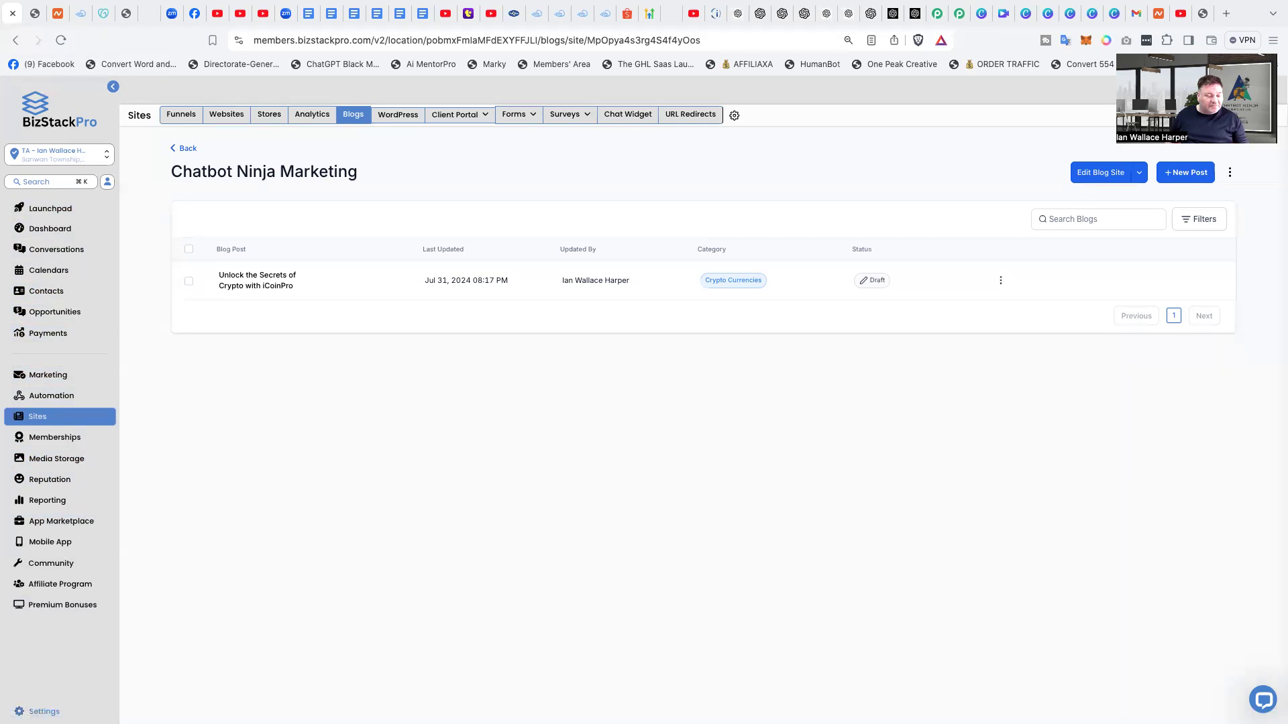
left_click(42, 712)
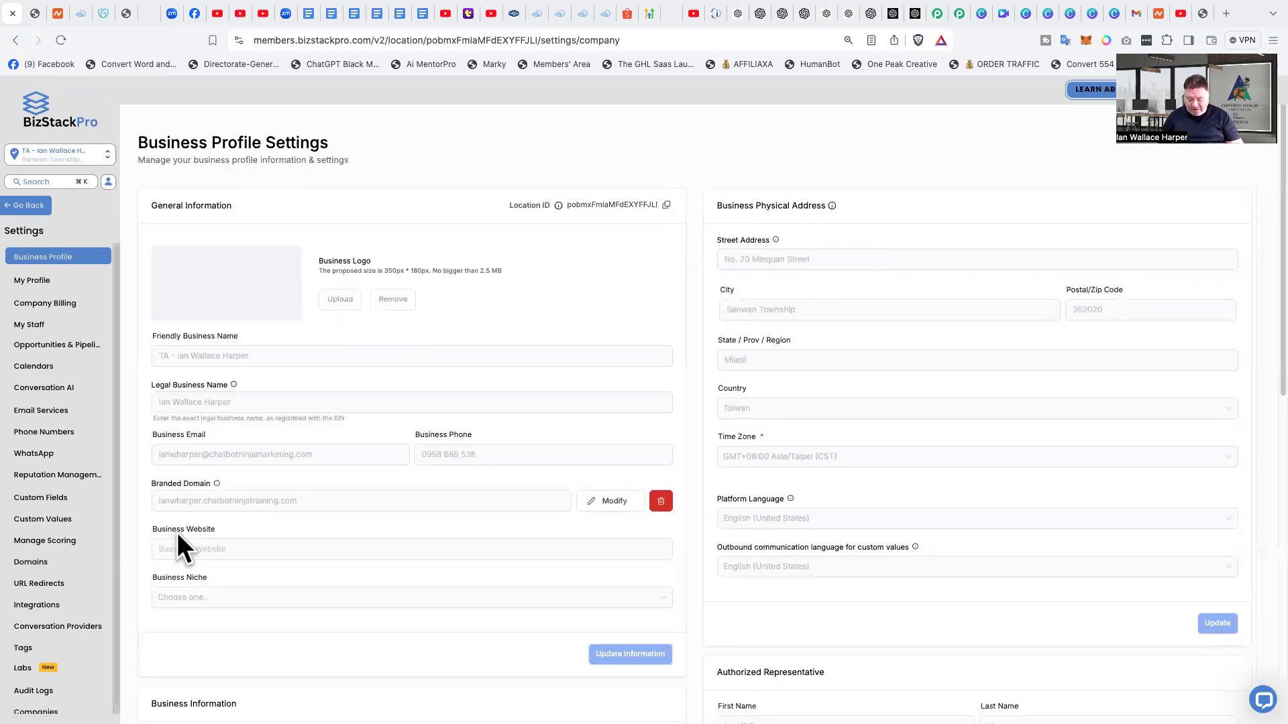
key("super+equal")
key("super+equal")
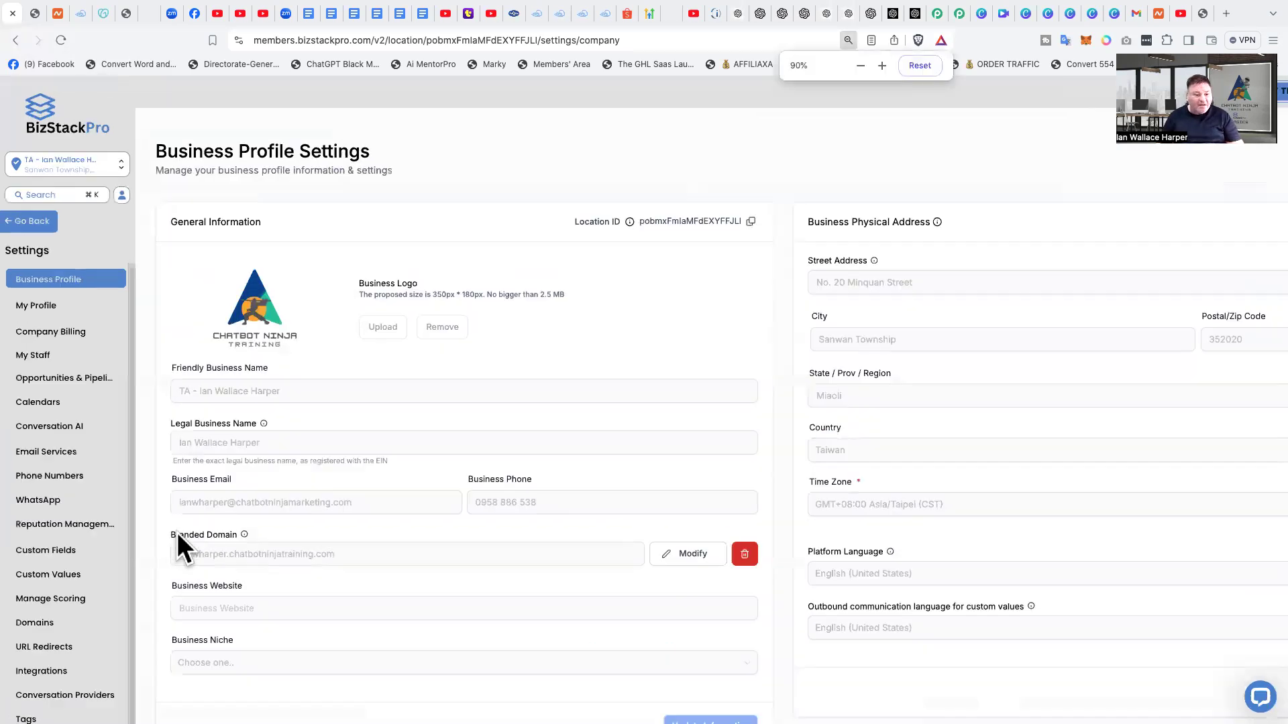
key("super+equal")
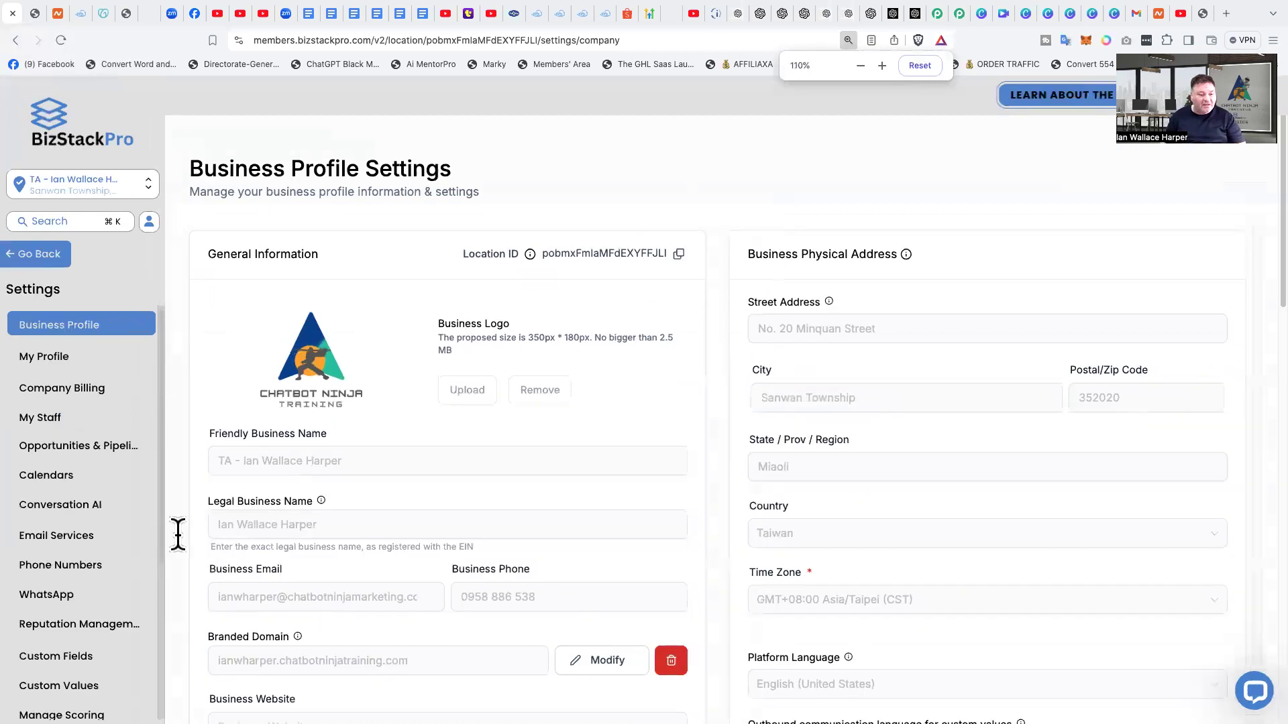
scroll(82, 424, "down", 3)
scroll(82, 424, "down", 1)
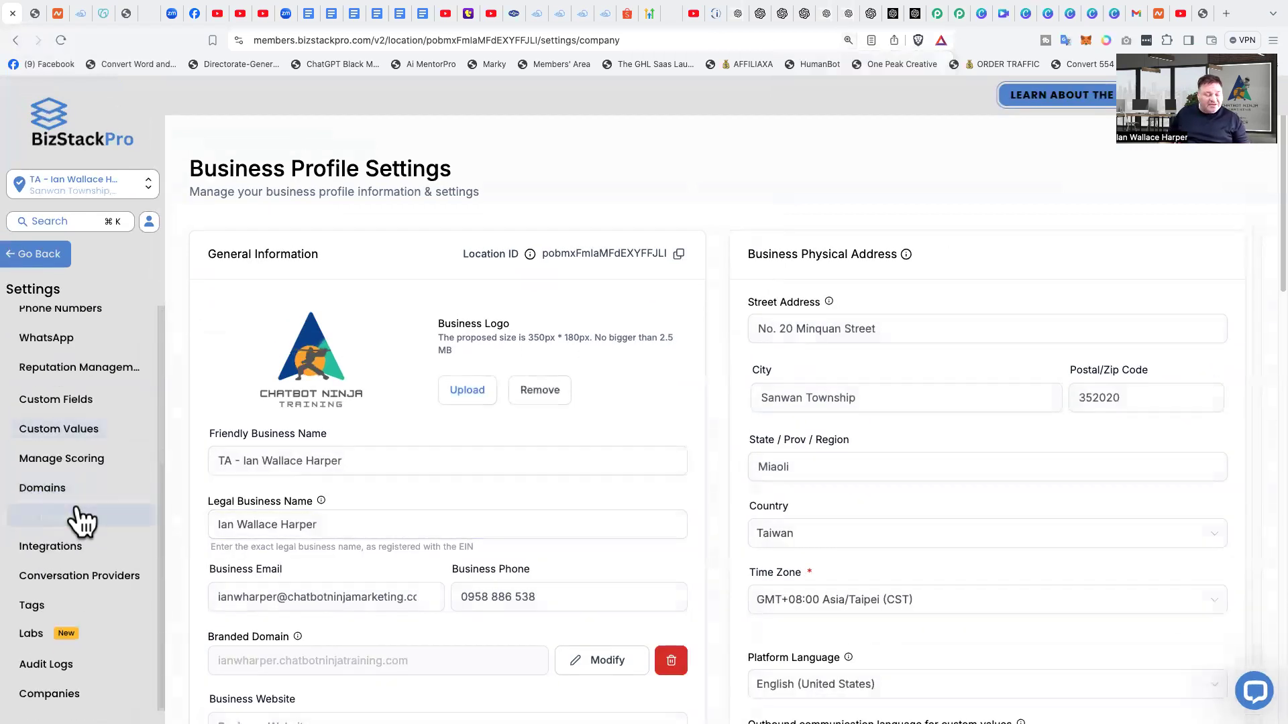
left_click(134, 439)
scroll(134, 437, "up", 1)
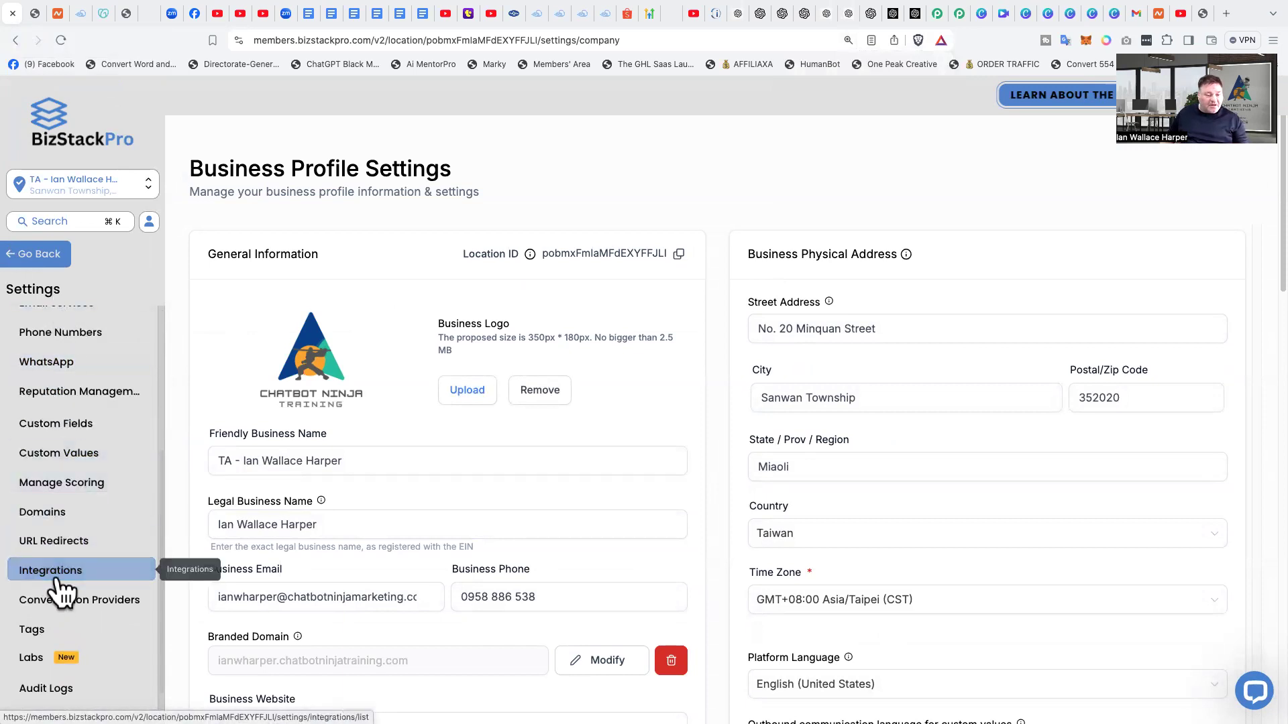
left_click(42, 522)
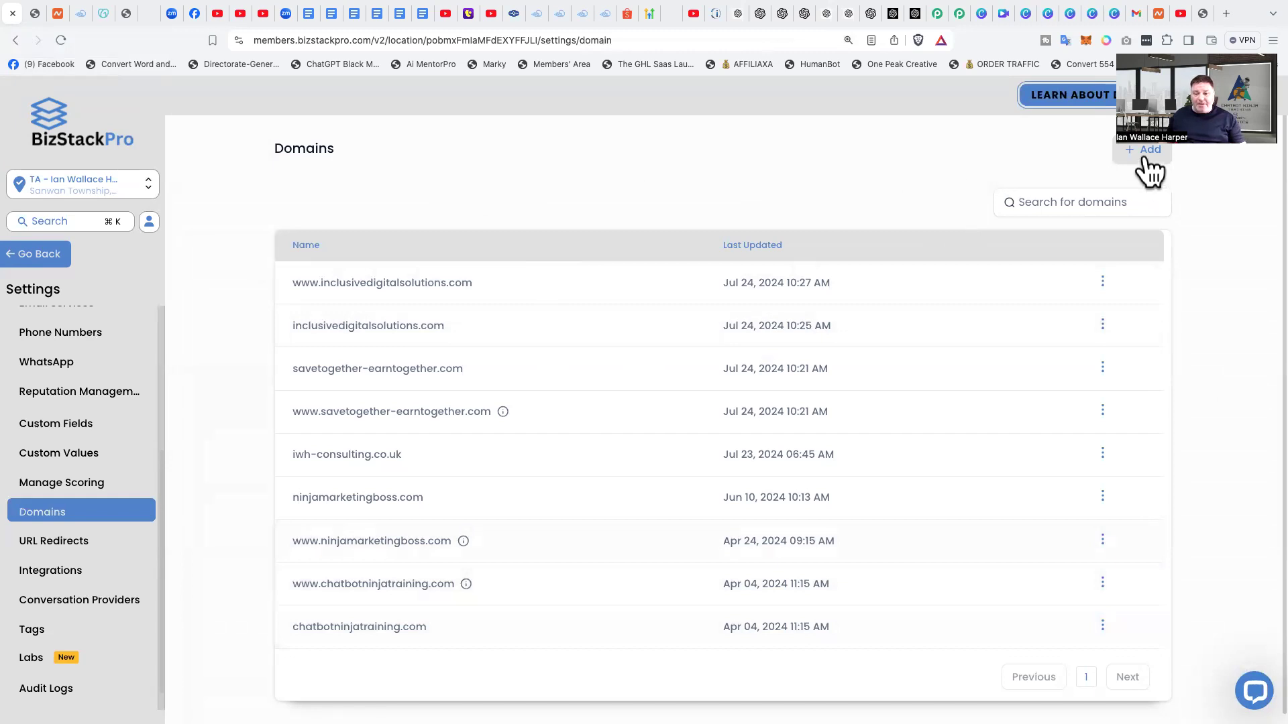
Step: Add the domain bizstackpro.asia together with its www version and continue to the required DNS records
left_click(1144, 158)
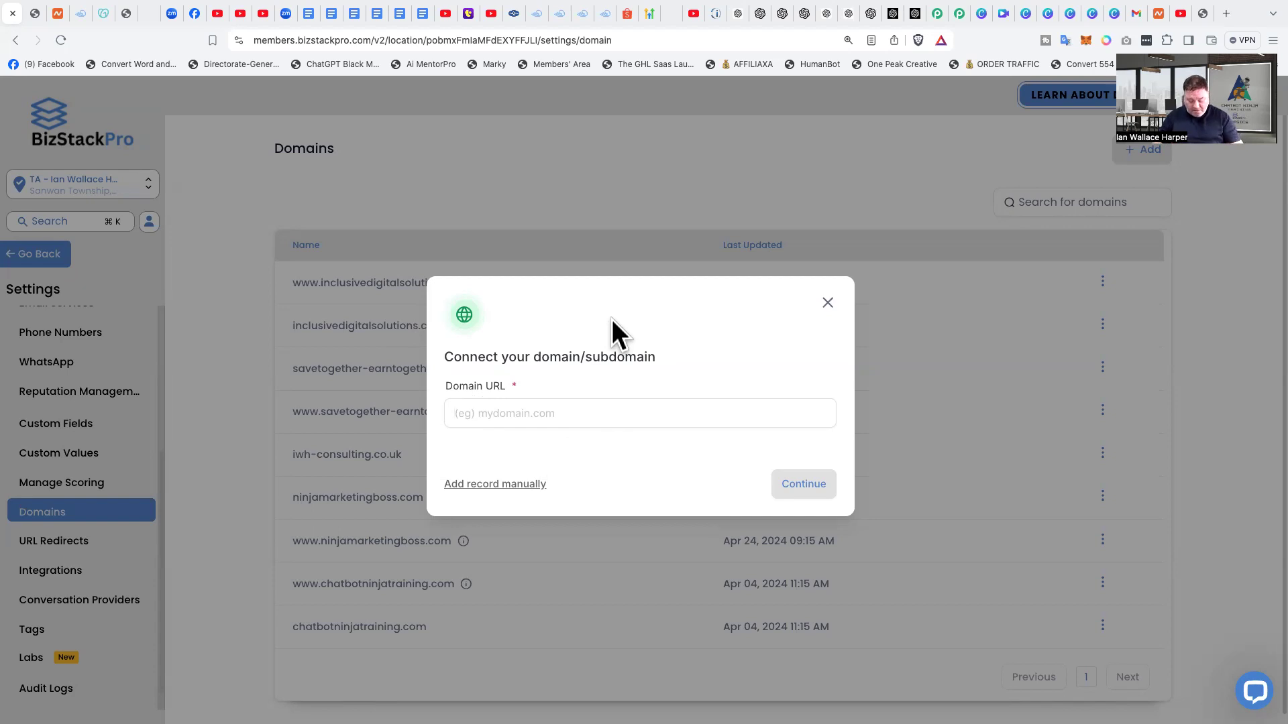
type("bizstackpro")
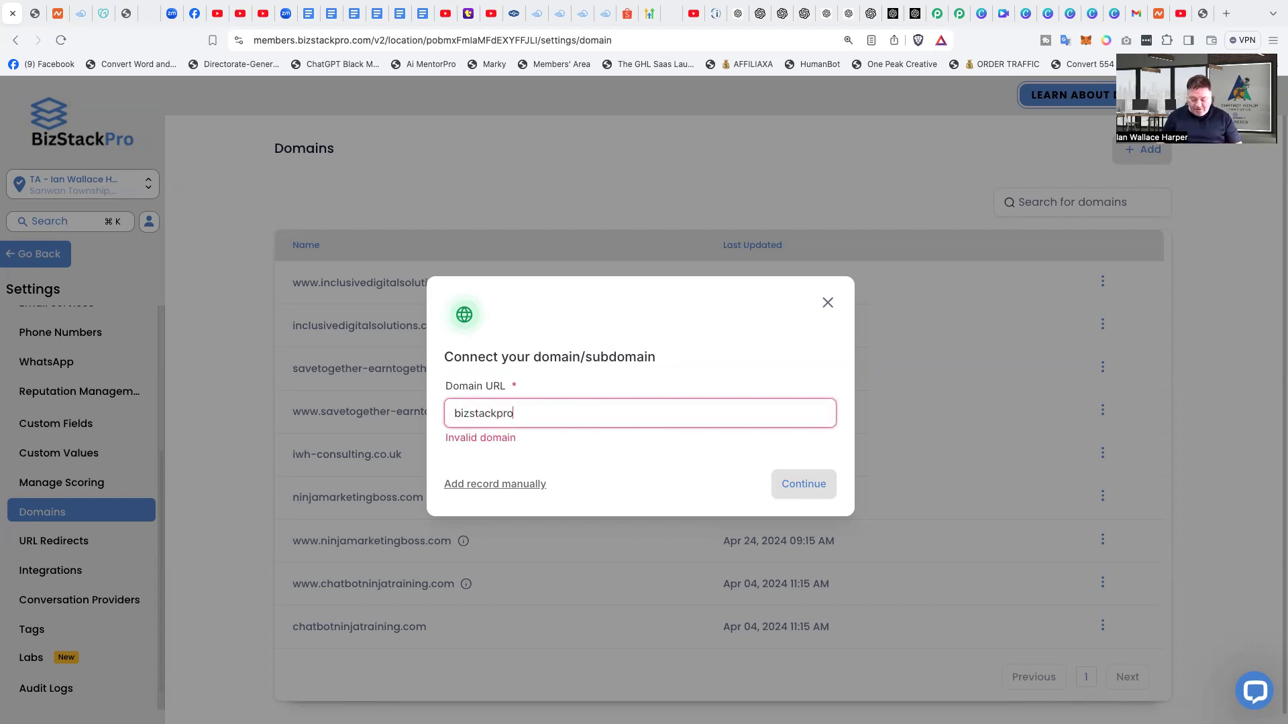
type(".asia")
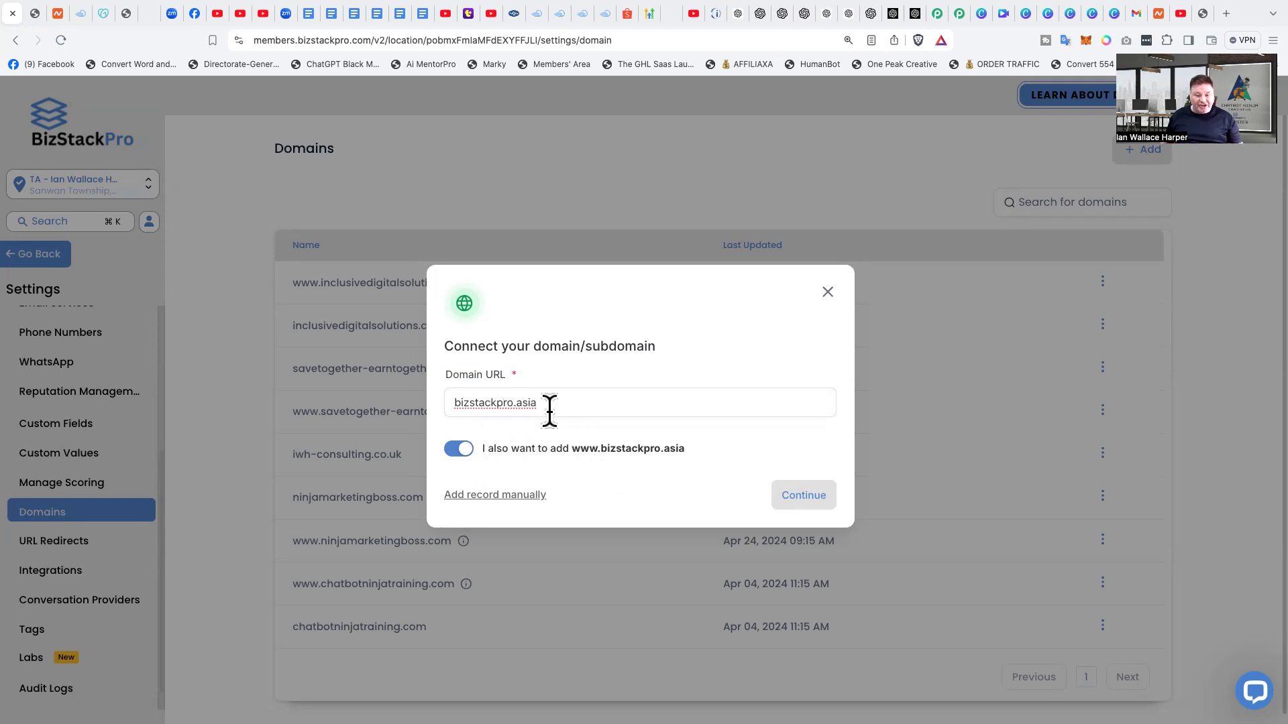
left_click(803, 500)
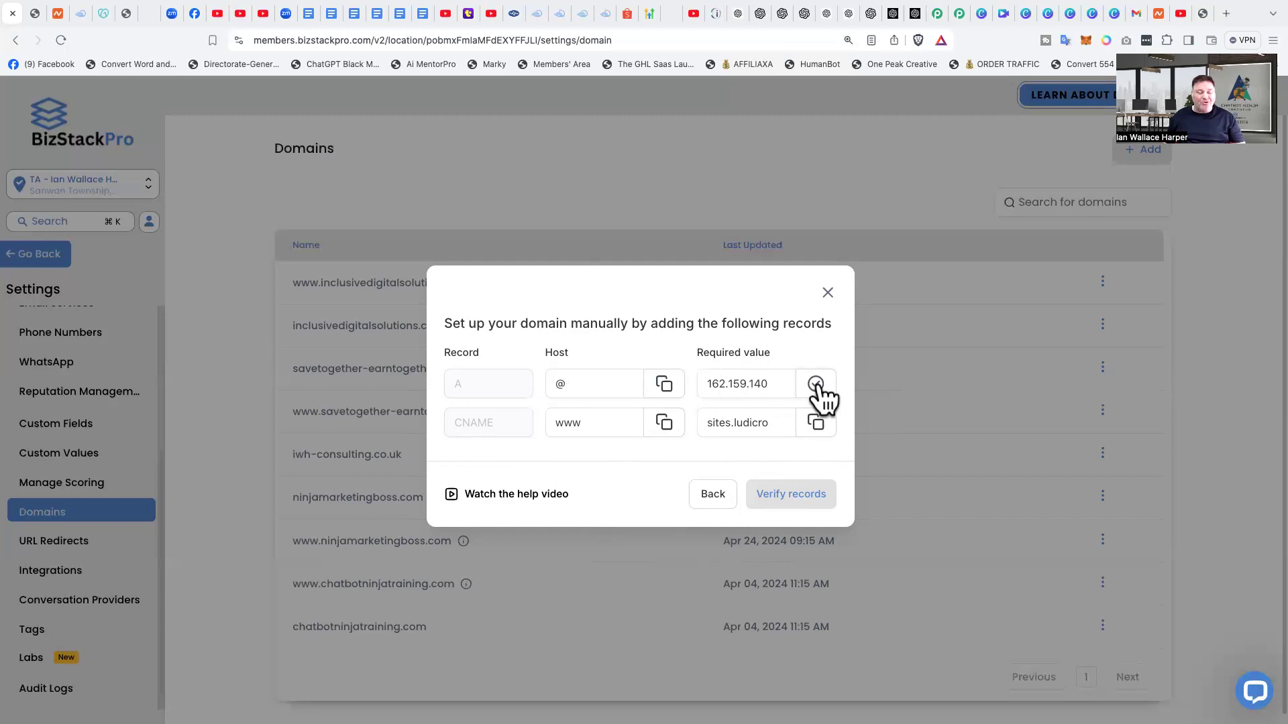
Step: Switch to Namecheap and open the Advanced DNS host records of bizstackpro.asia
left_click(59, 14)
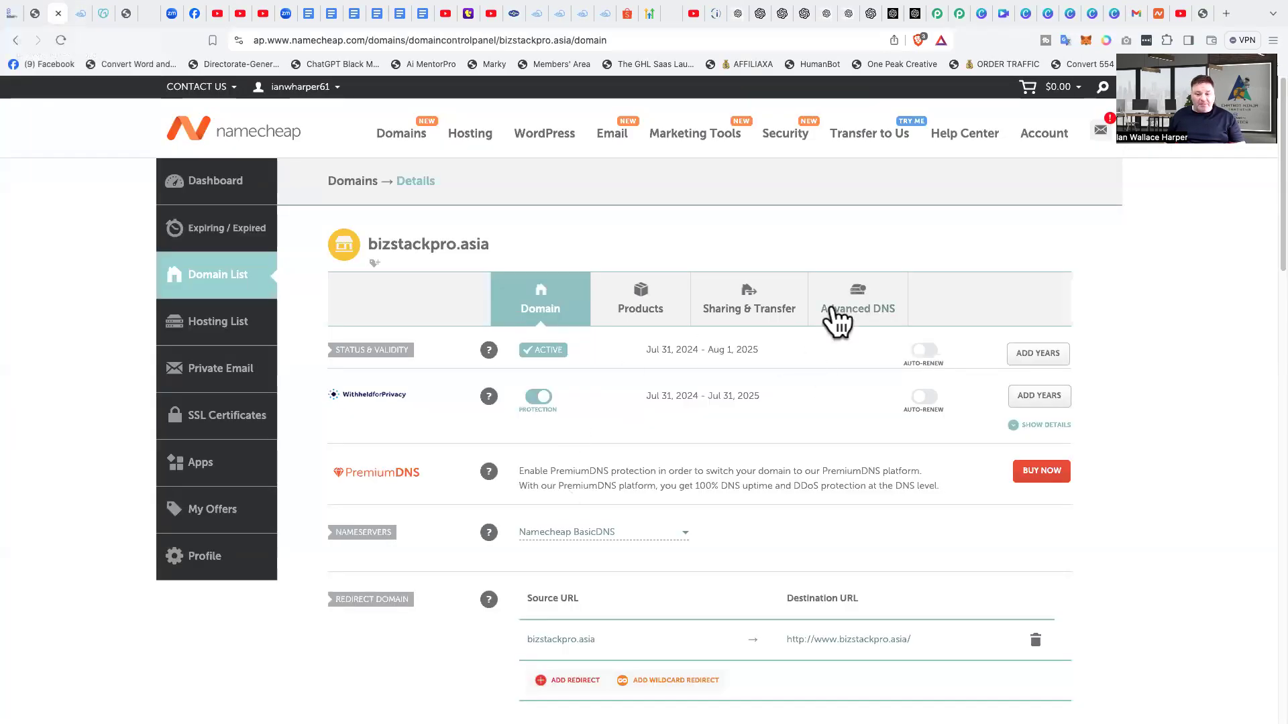
left_click(858, 313)
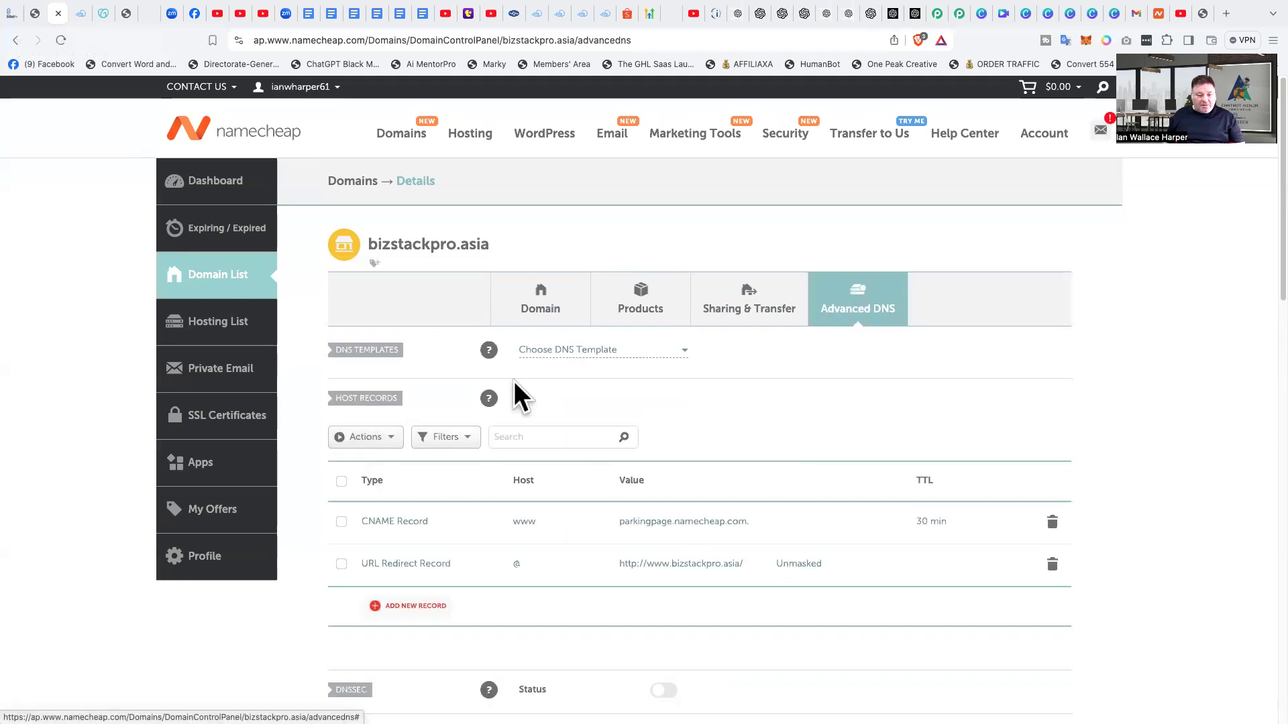
scroll(717, 453, "down", 3)
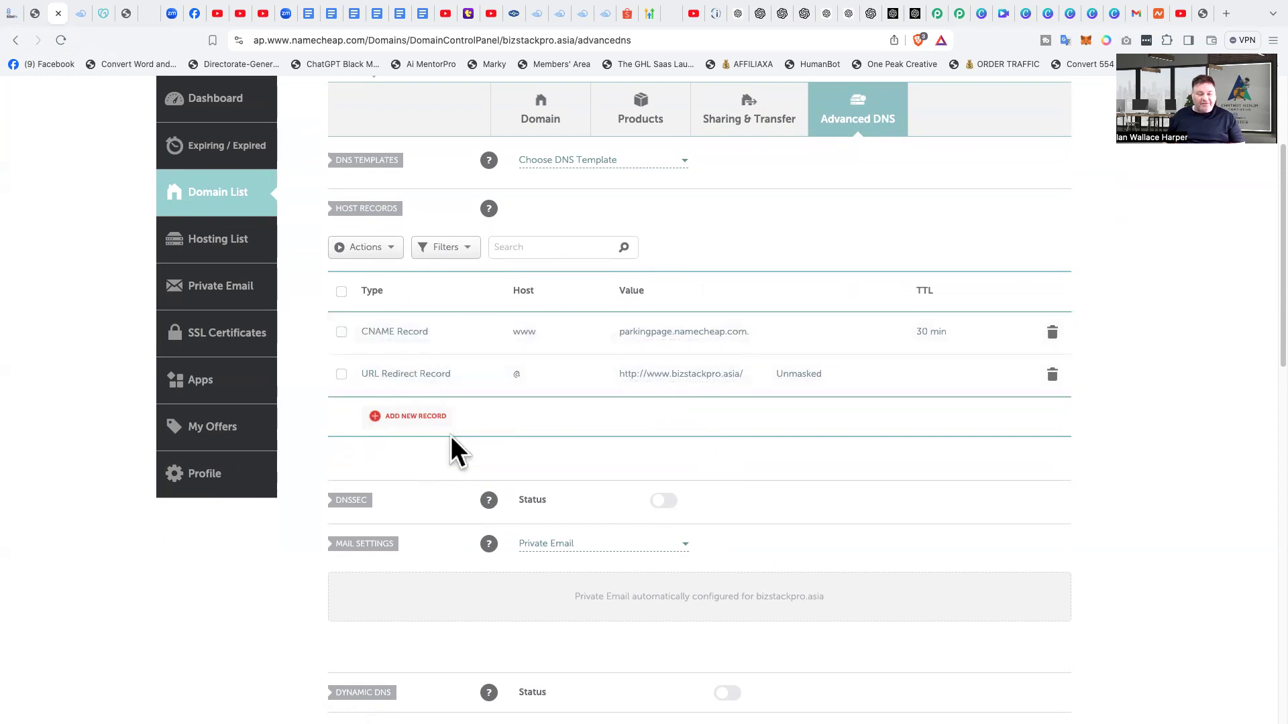
Step: Add and save an A record with host @ and IP address 162.159.140.166
left_click(409, 417)
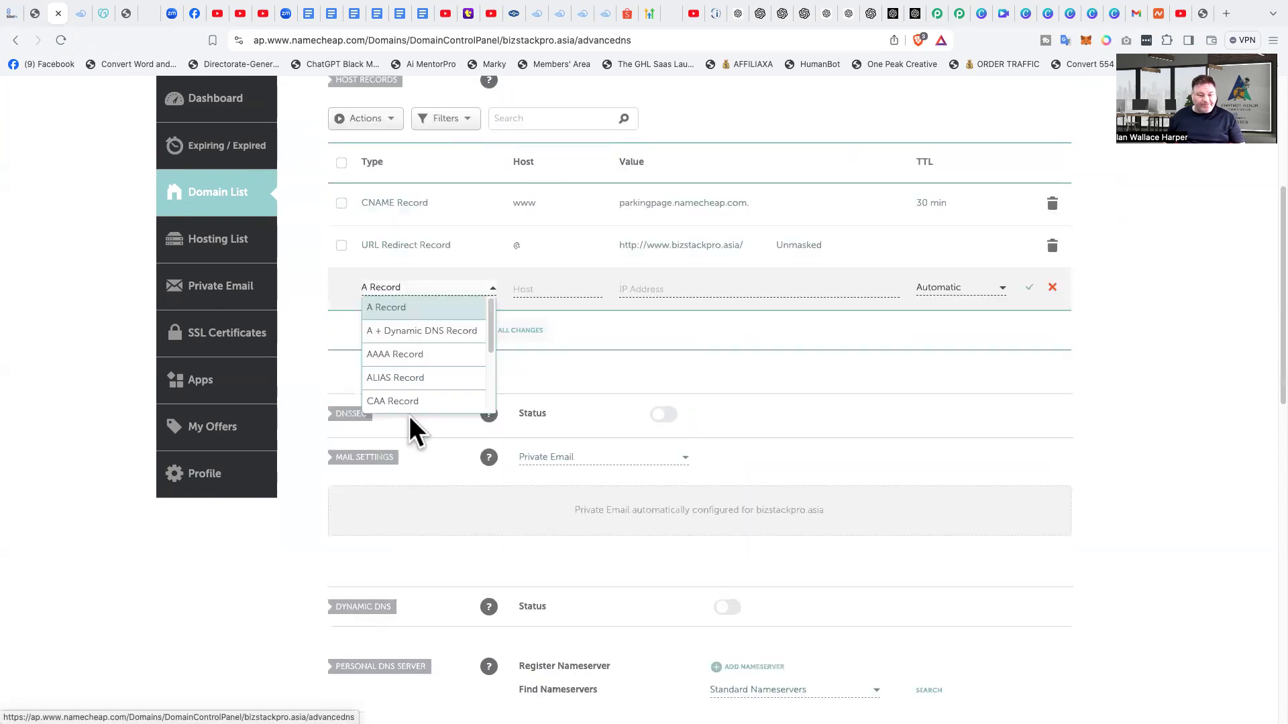
left_click(430, 308)
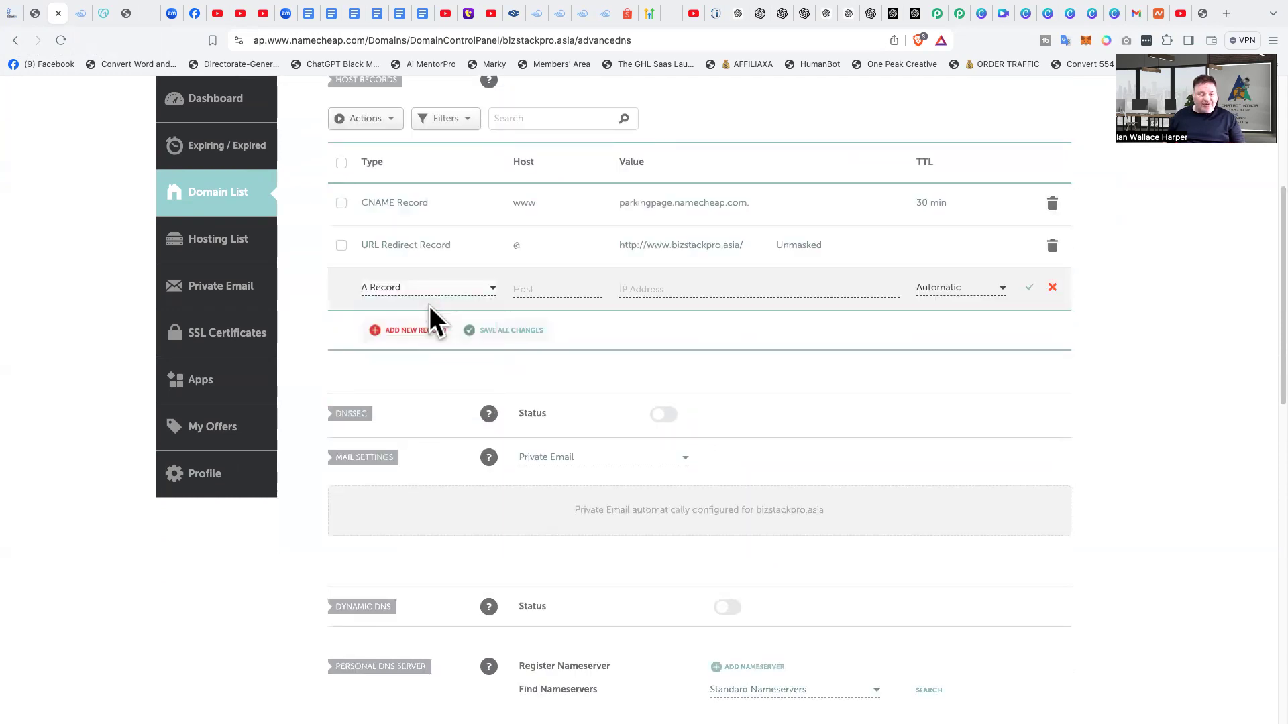
left_click(559, 285)
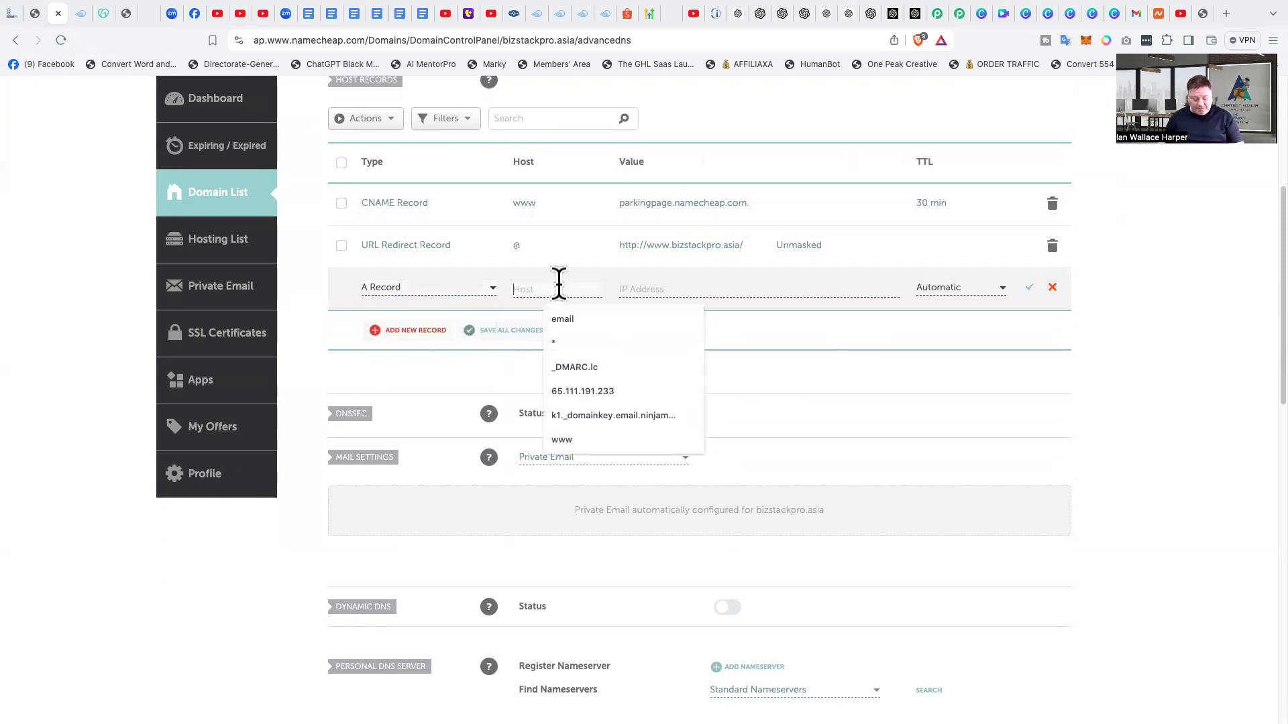
type("@")
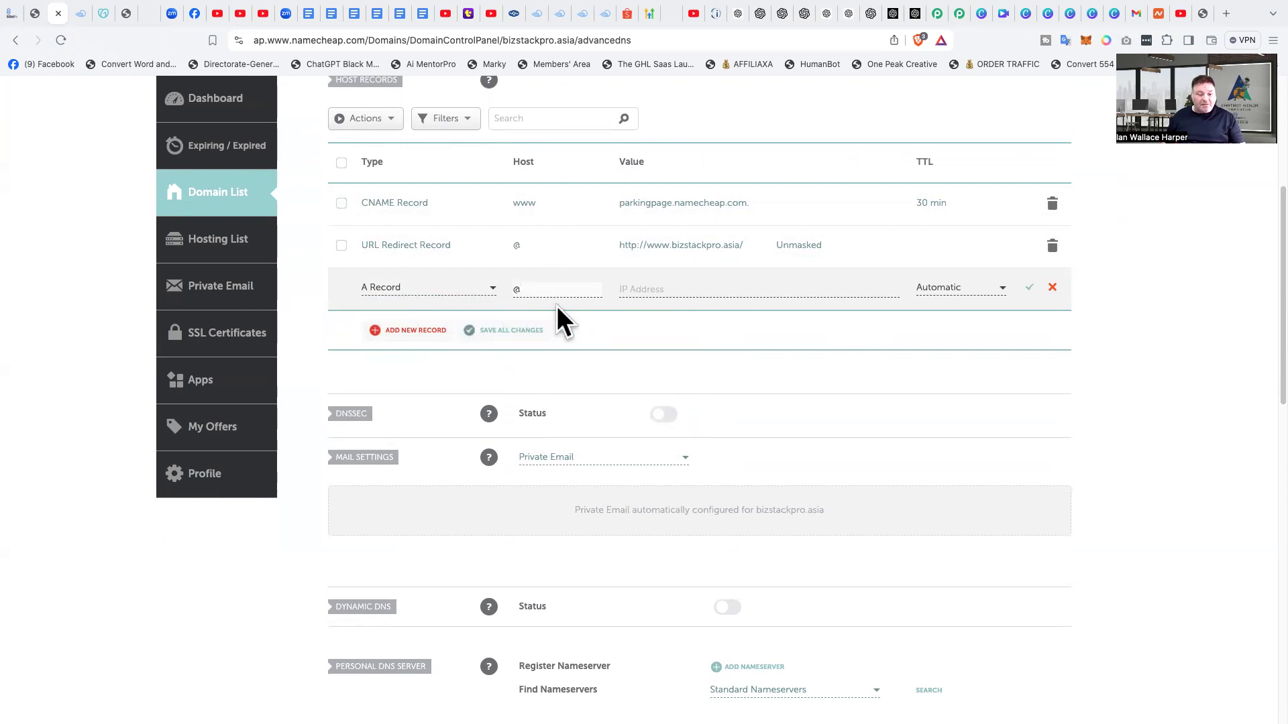
left_click(654, 289)
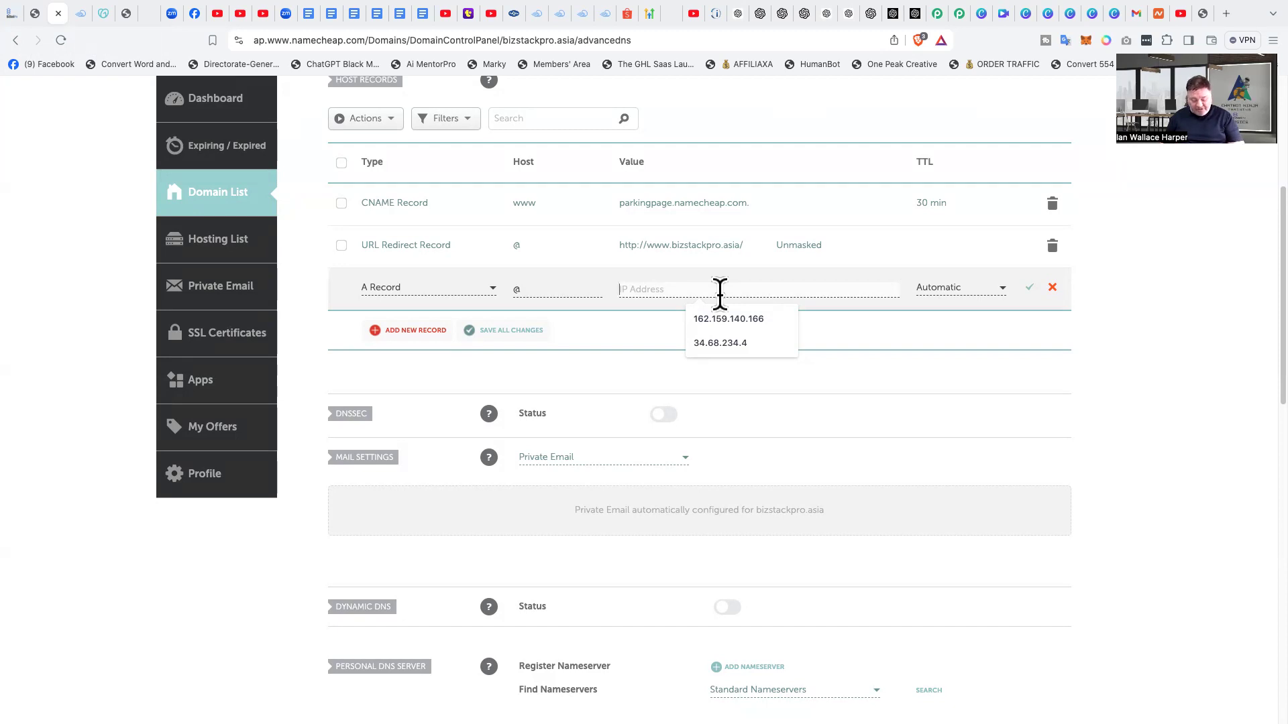
key("Down")
key("Return")
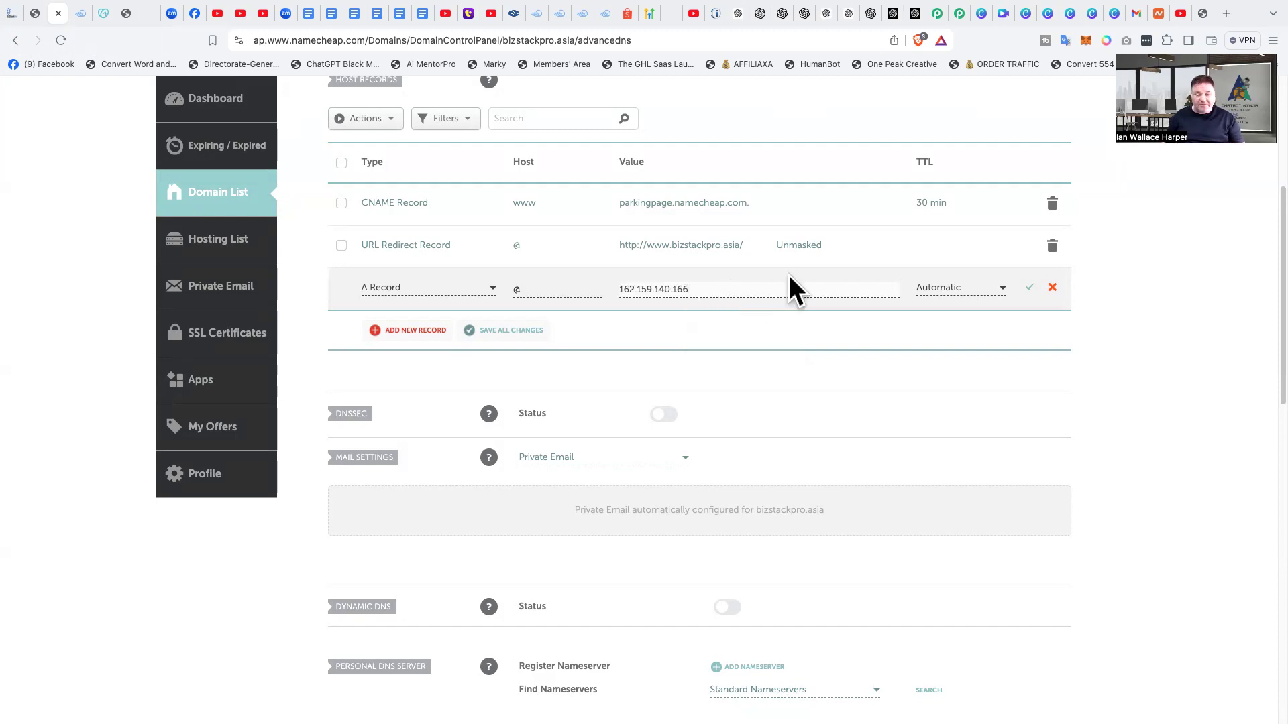
left_click(1031, 290)
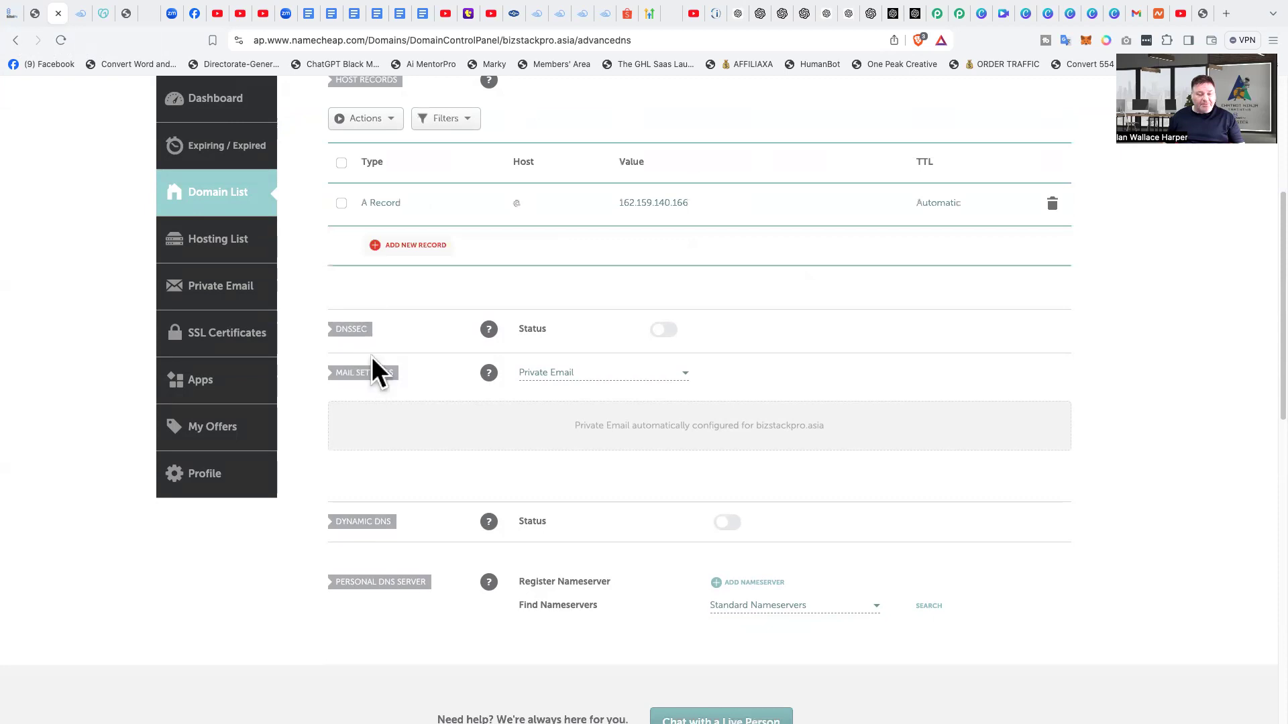
Step: Start another new host record and set its type to CNAME Record
left_click(407, 245)
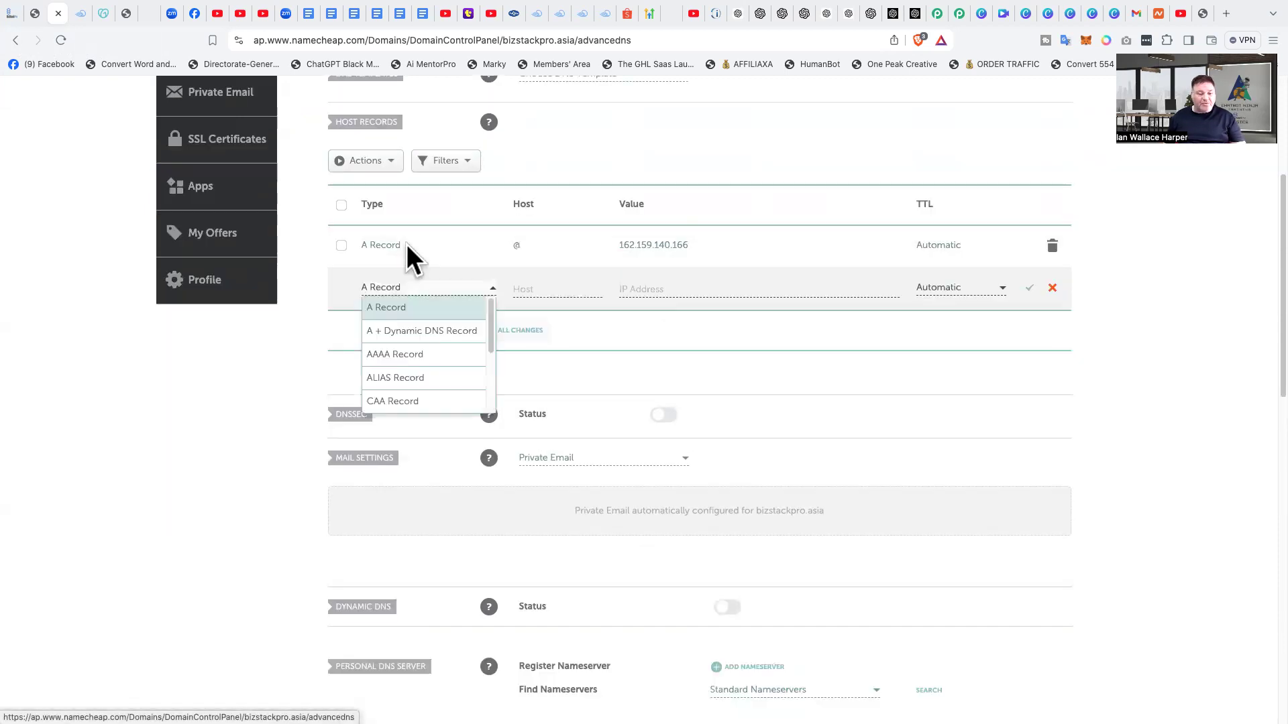
scroll(437, 399, "down", 3)
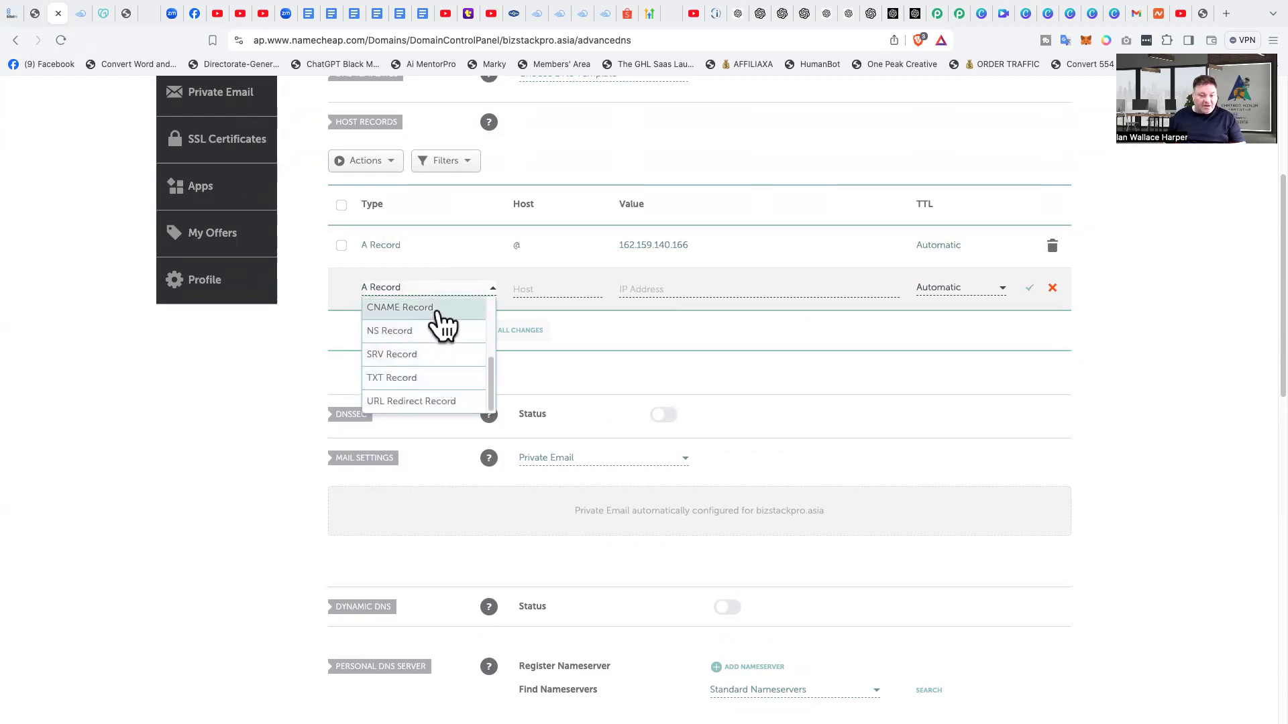
left_click(437, 309)
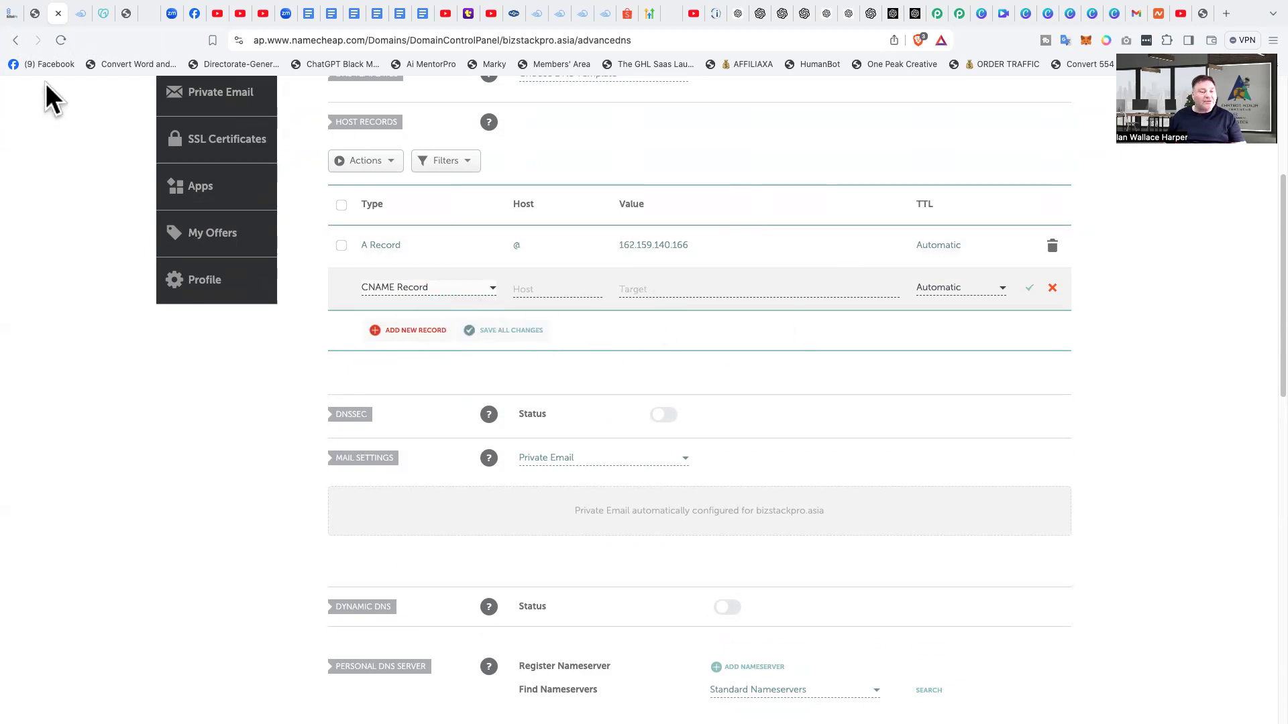
Step: Copy the CNAME record's required value from the BizStackPro domain setup and return to Namecheap
left_click(11, 12)
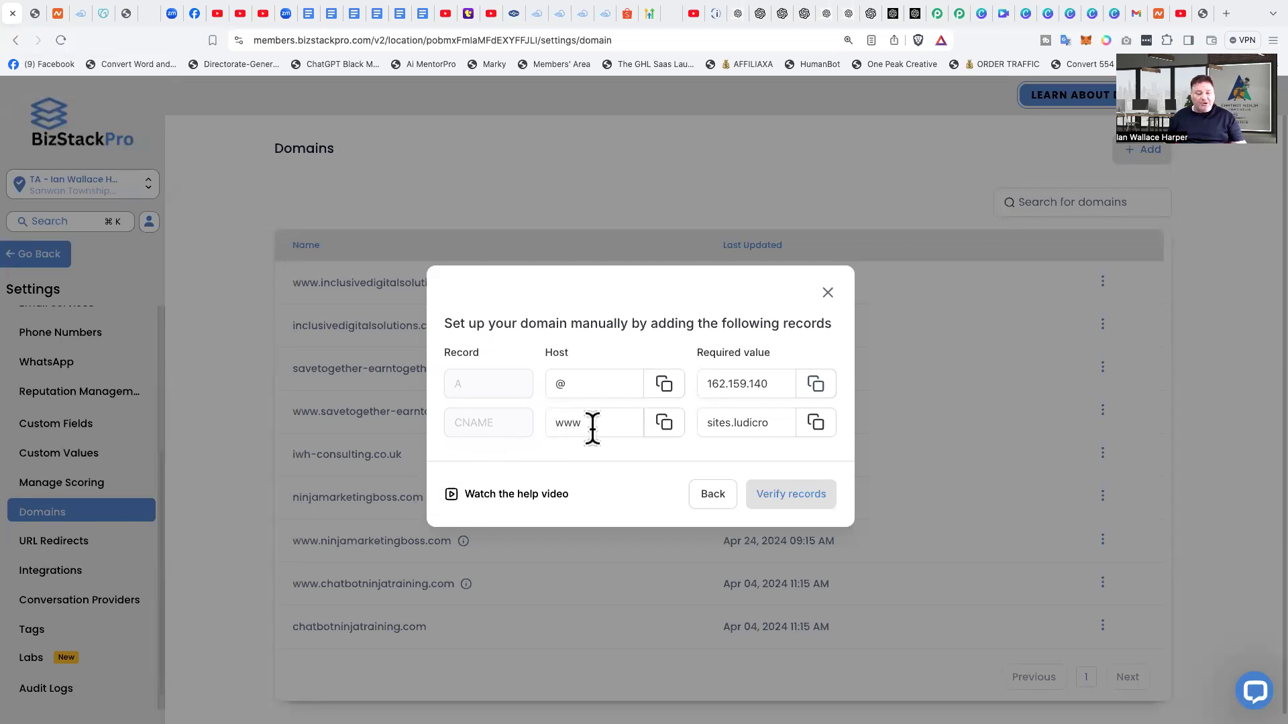
left_click(816, 423)
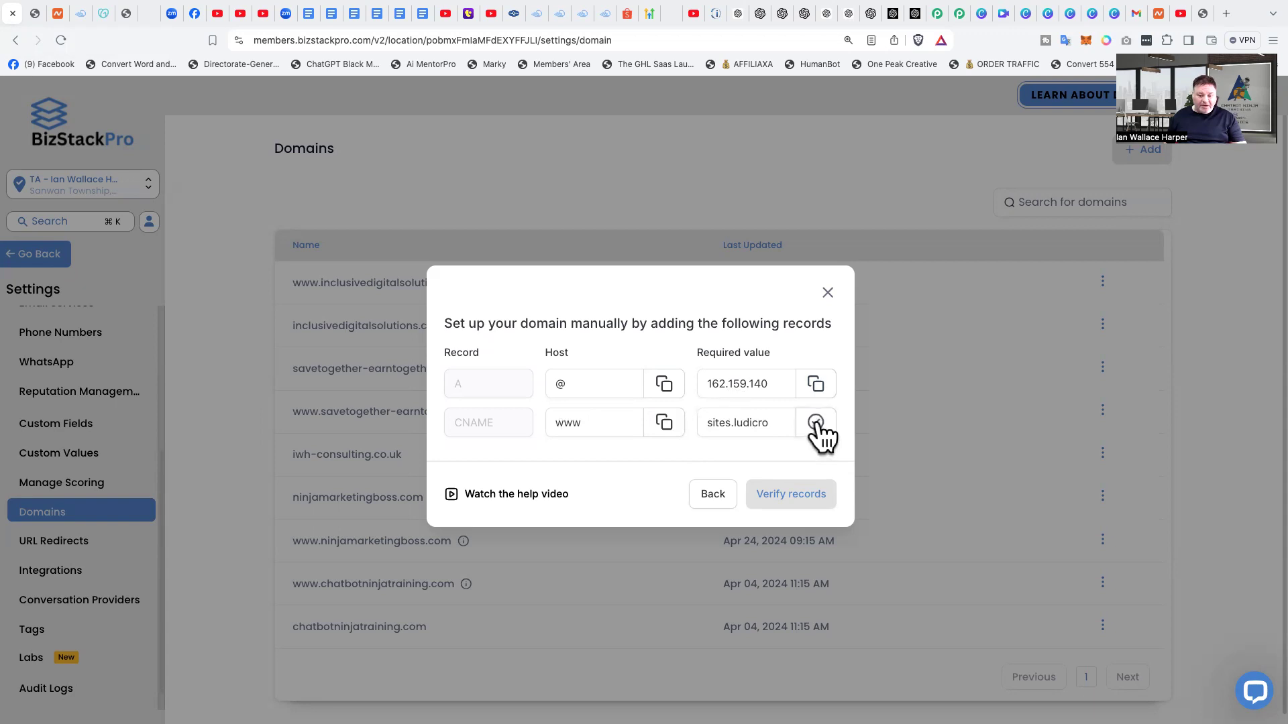
left_click(57, 16)
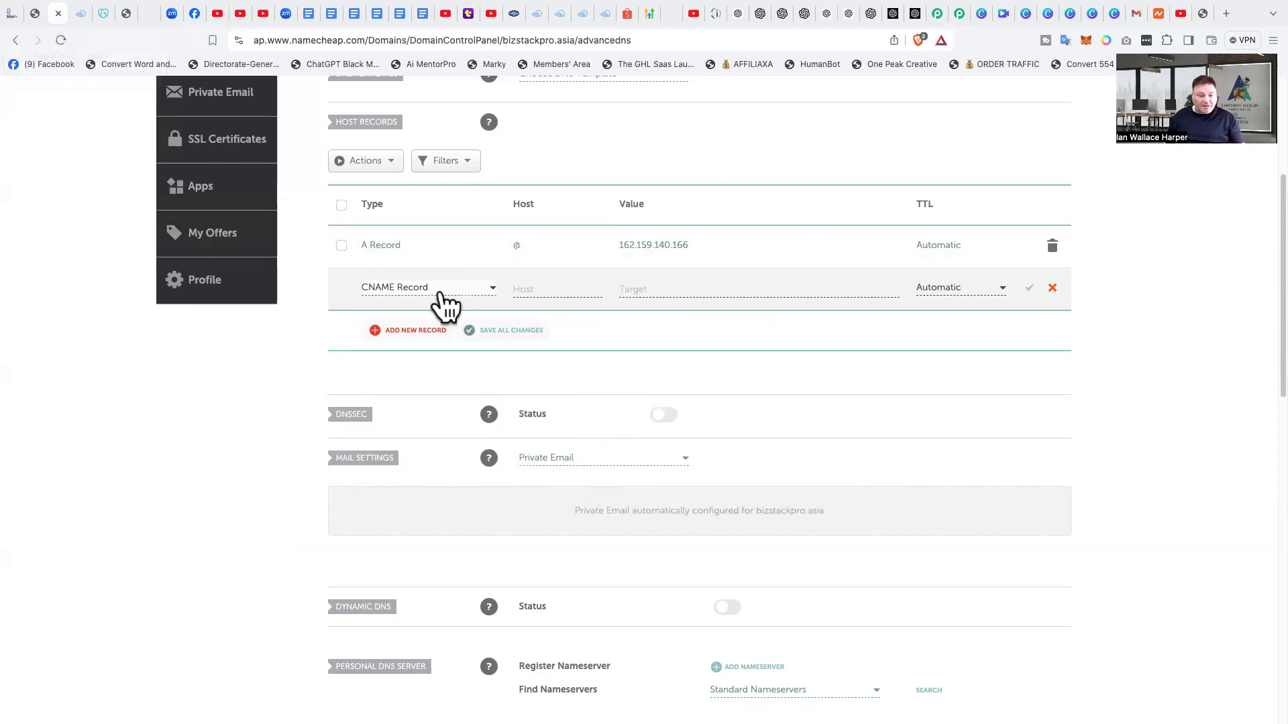
Step: Set the new CNAME record's host to www and its target to sites.ludicrous.cloud
left_click(537, 288)
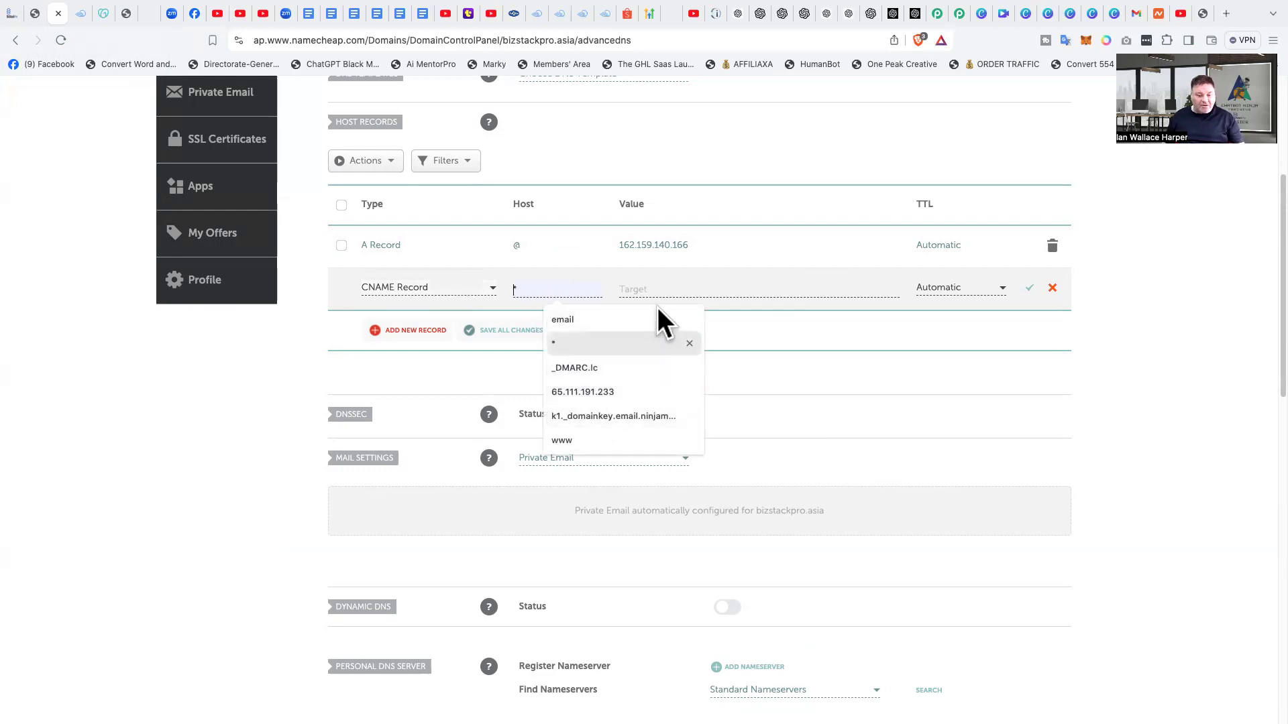
left_click(574, 440)
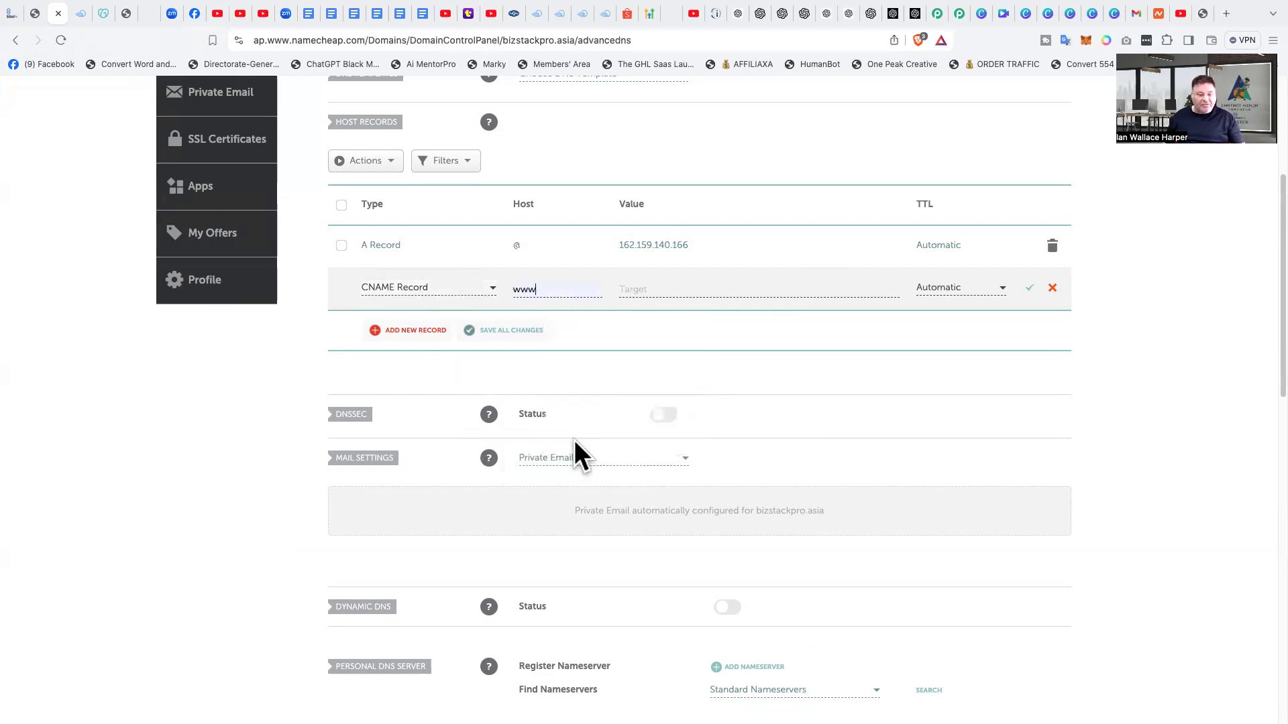
left_click(666, 289)
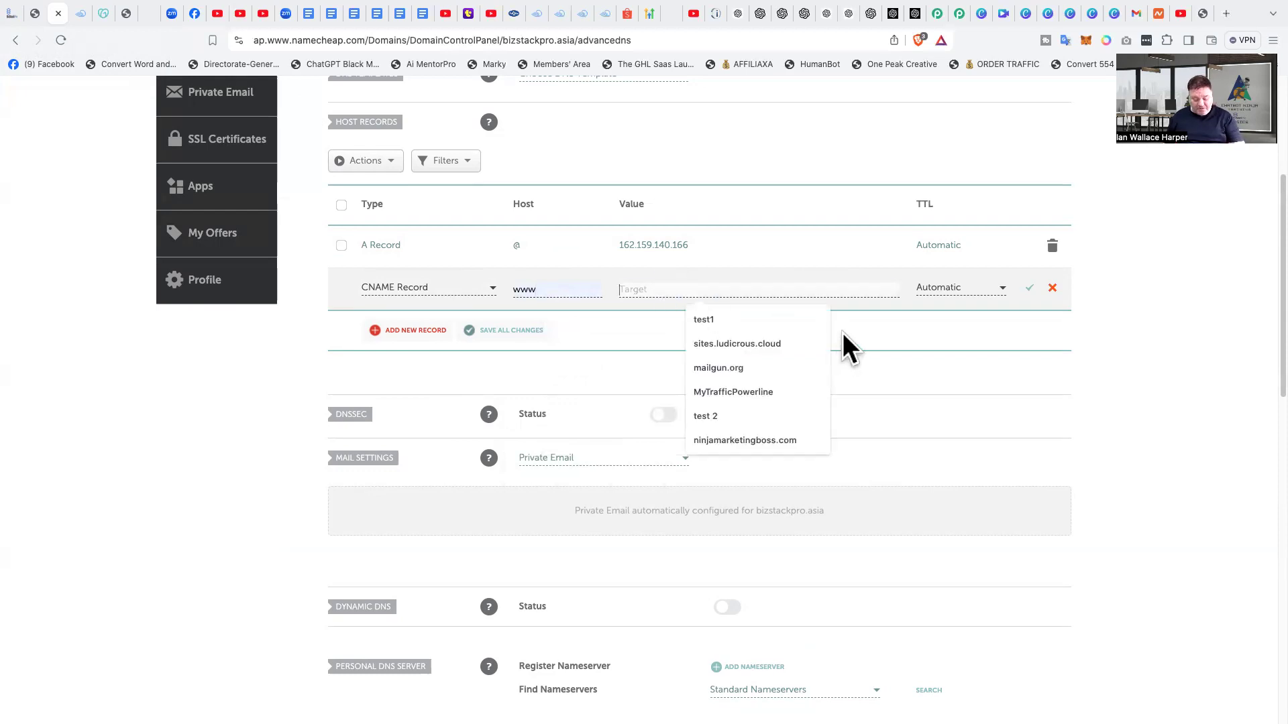
key("Down")
key("Down")
key("Return")
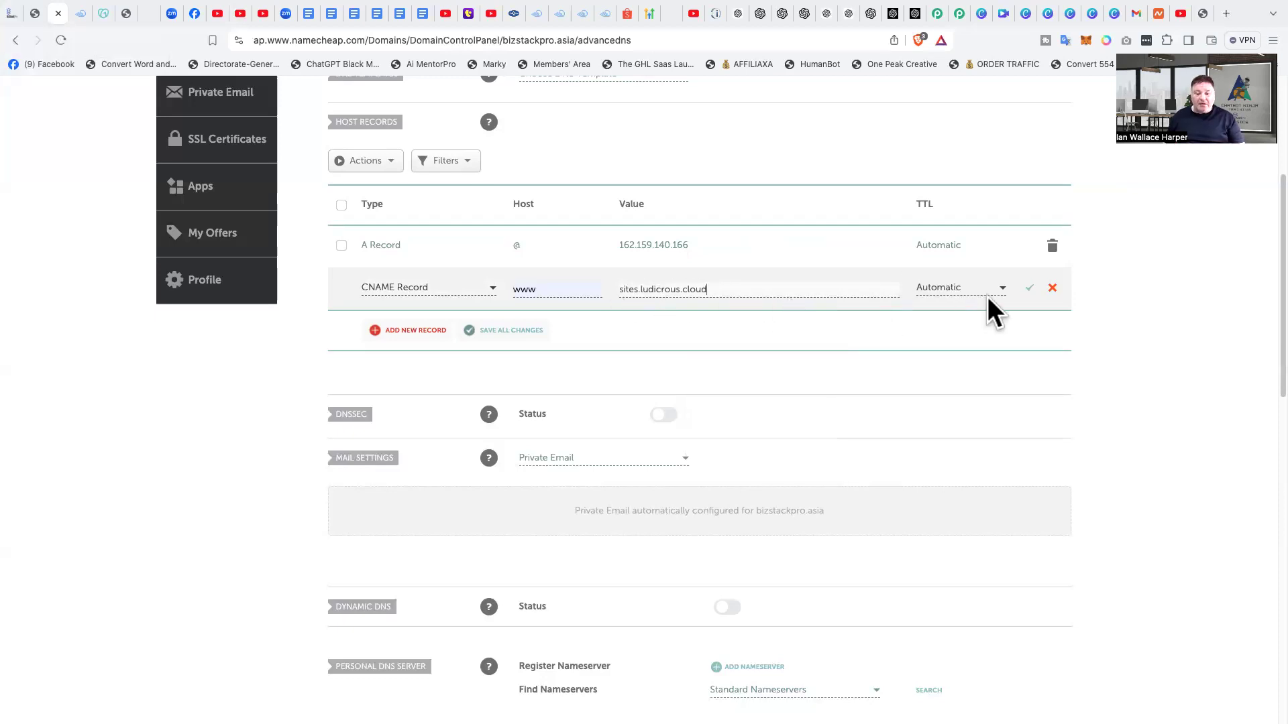
Step: Save the new CNAME record, then verify the domain's records in the BizStackPro domain setup
left_click(1030, 289)
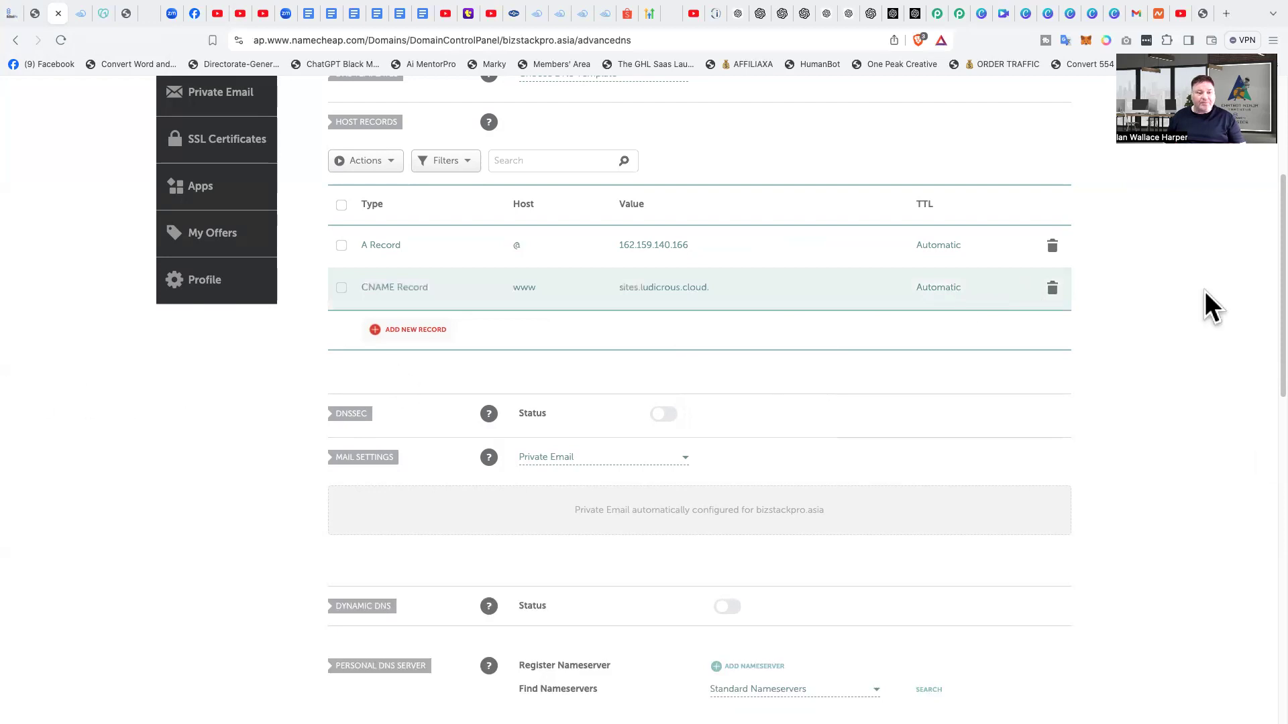
left_click(11, 13)
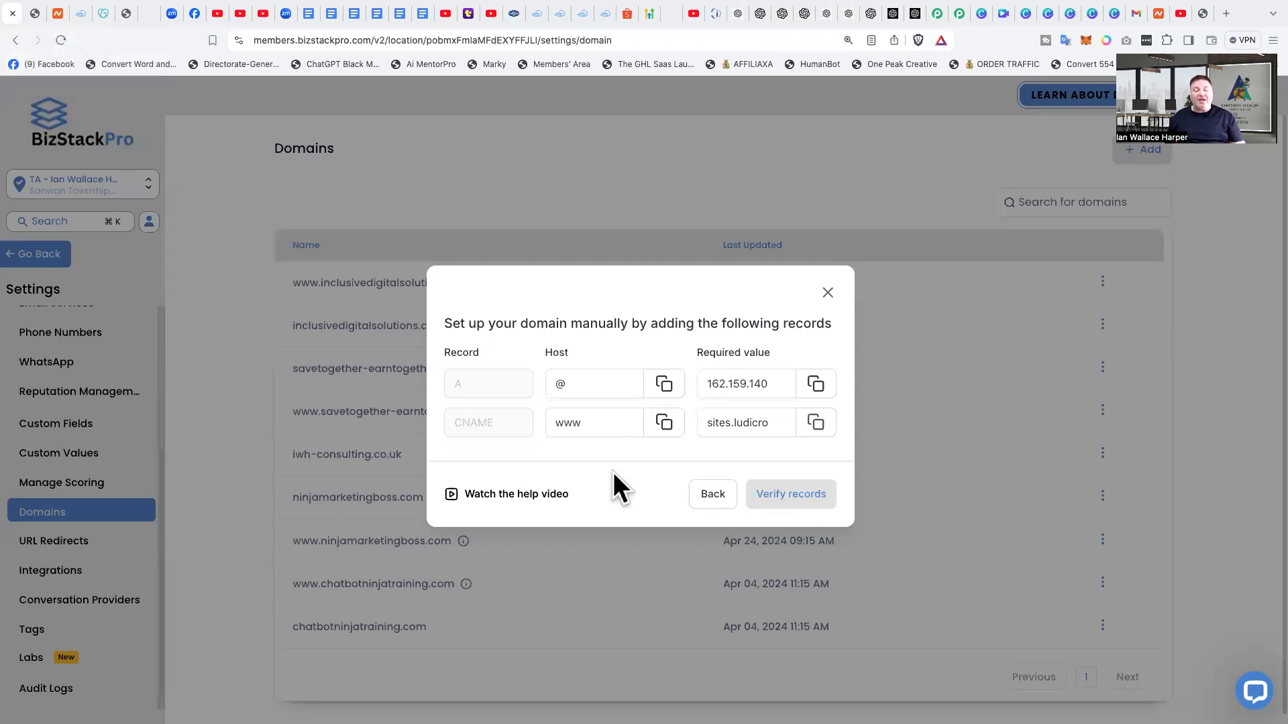
left_click(789, 494)
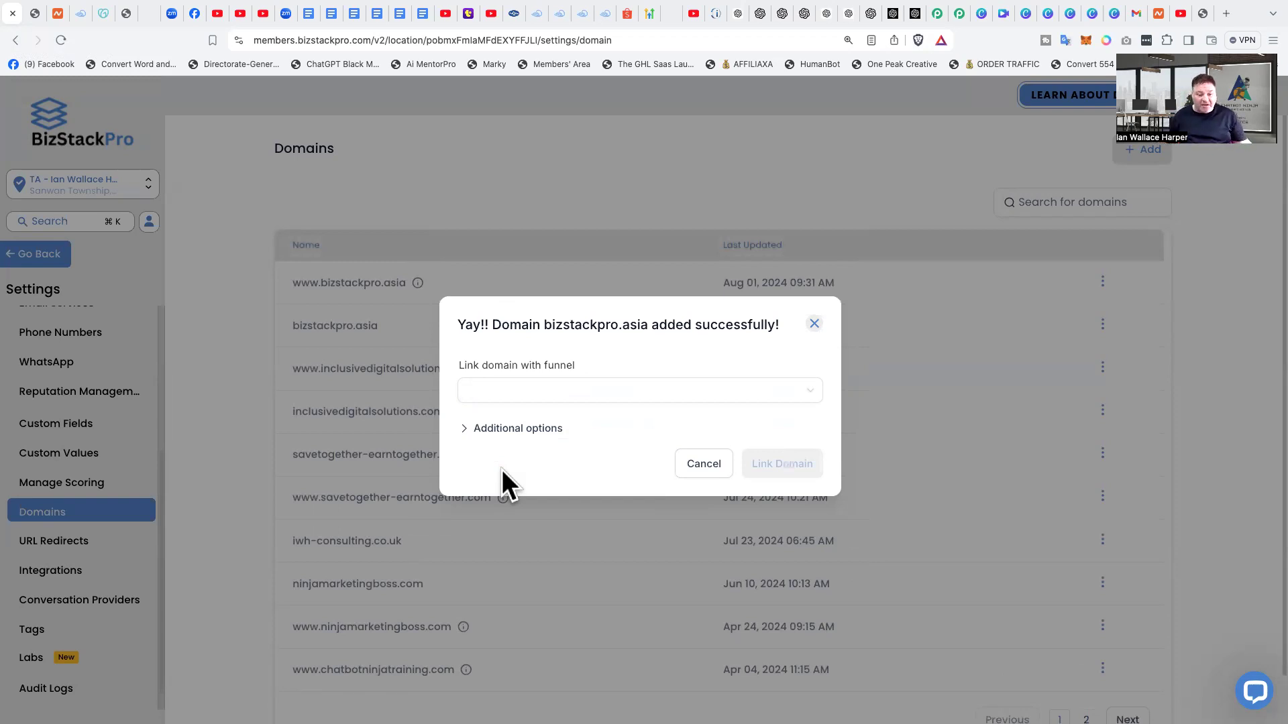
Step: Link the bizstackpro.asia domain to the Website building demo funnel with home as the default funnel step
left_click(534, 392)
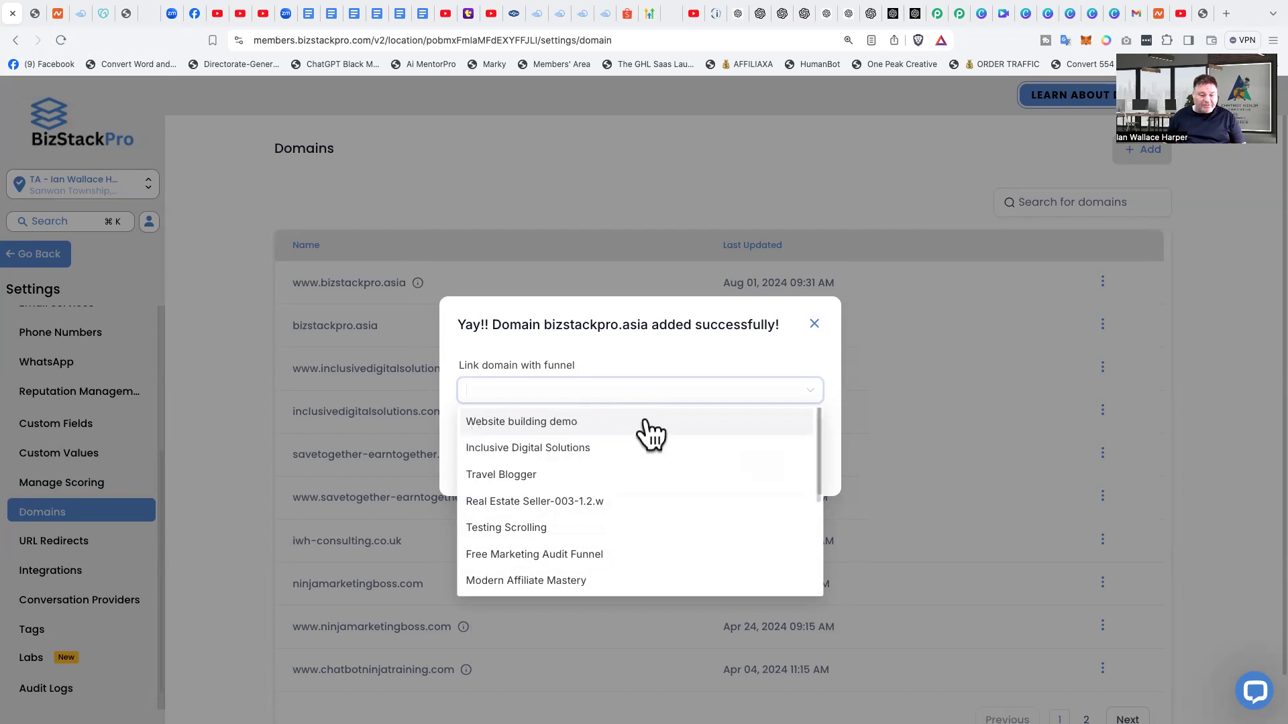
left_click(610, 429)
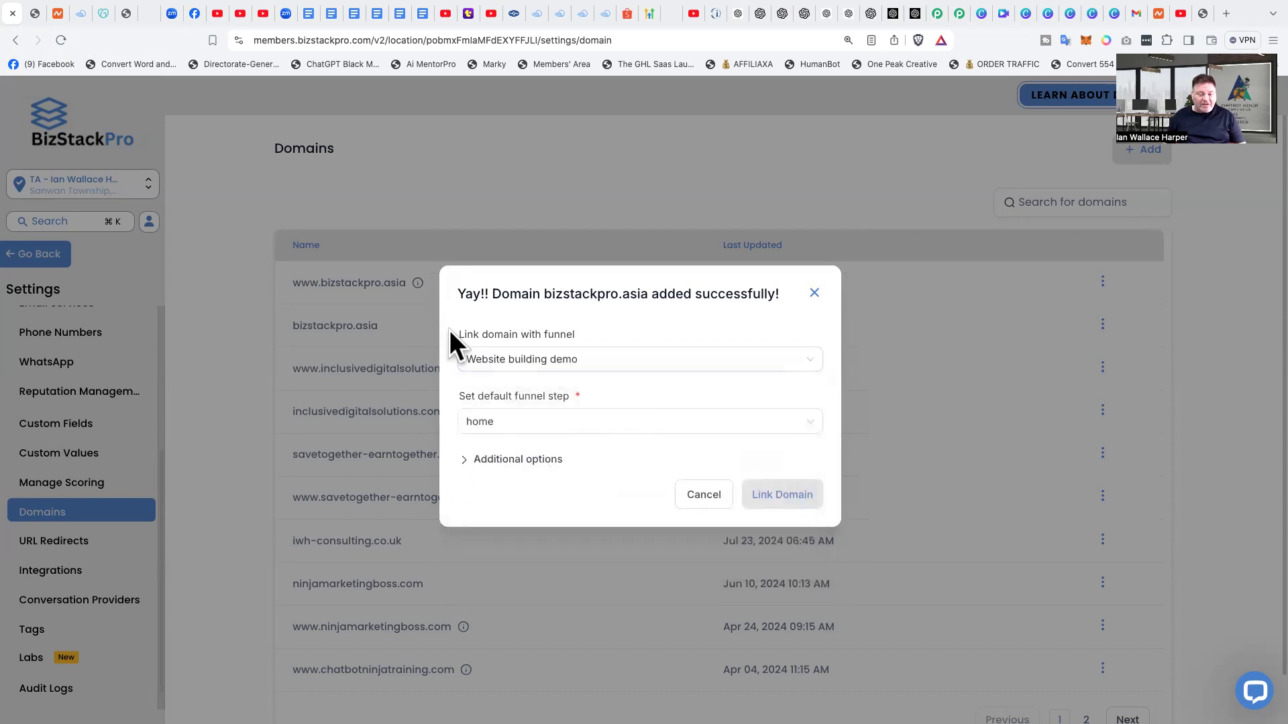
left_click(778, 496)
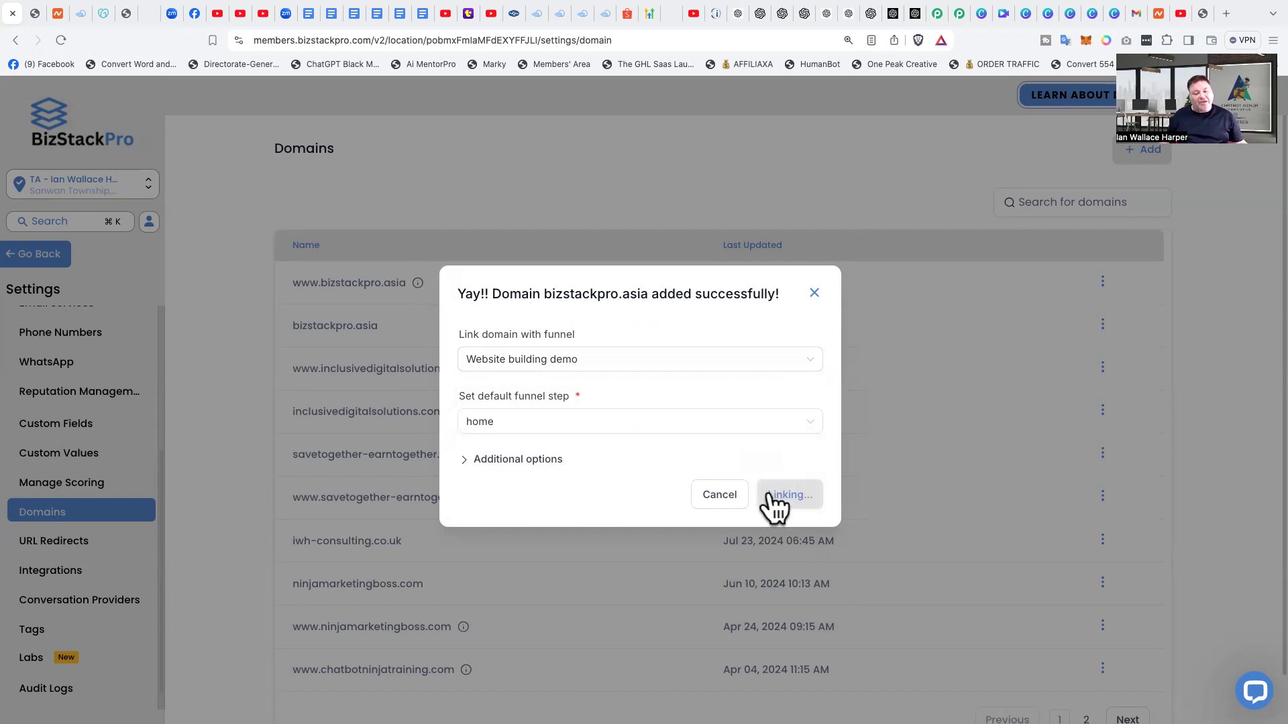